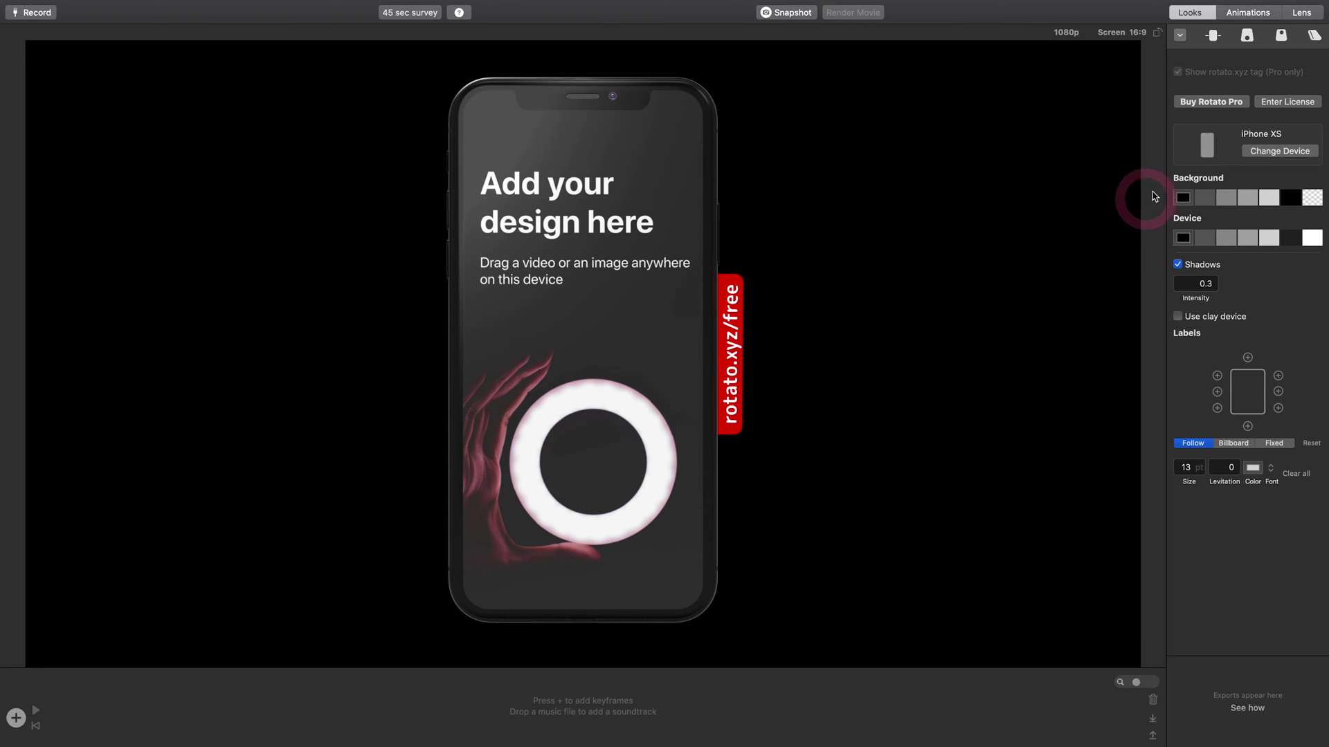
# Keep iPhone XS as the device and set the scene background to light grey.
pyautogui.click(1250, 154)
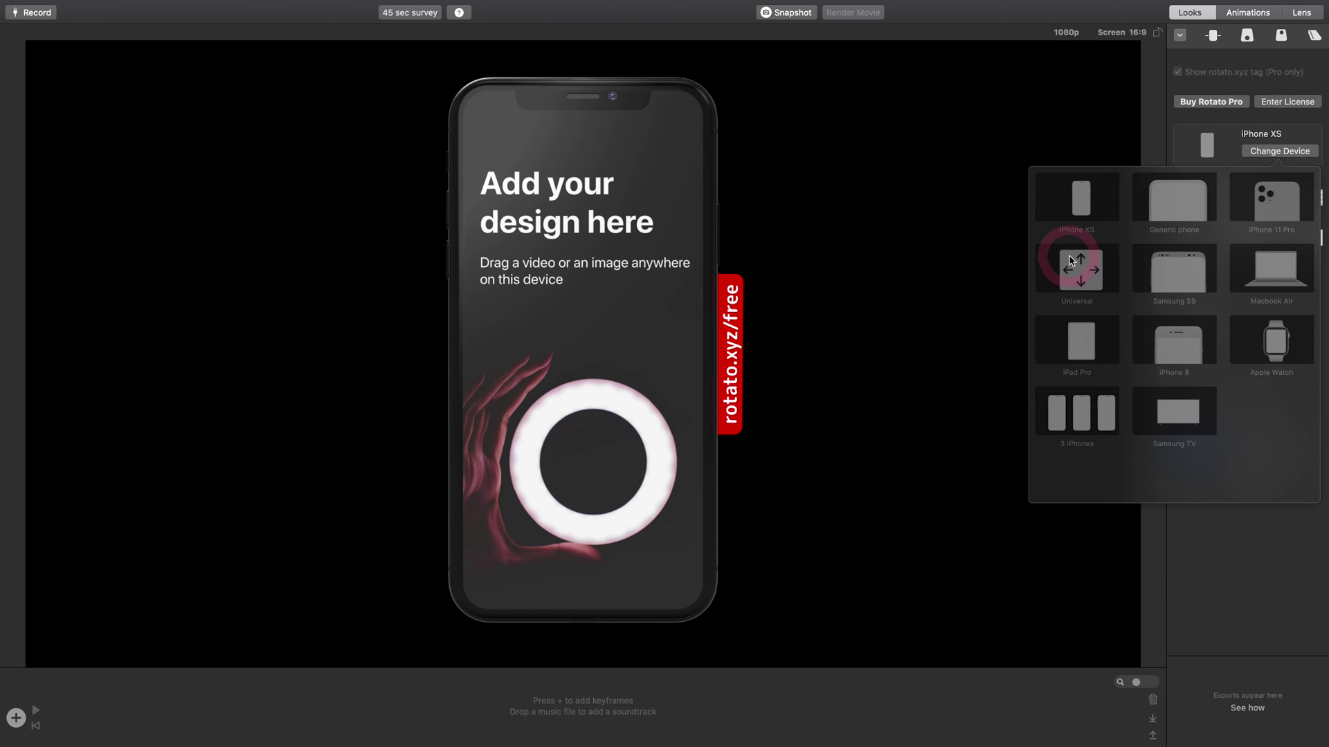
pyautogui.click(1213, 166)
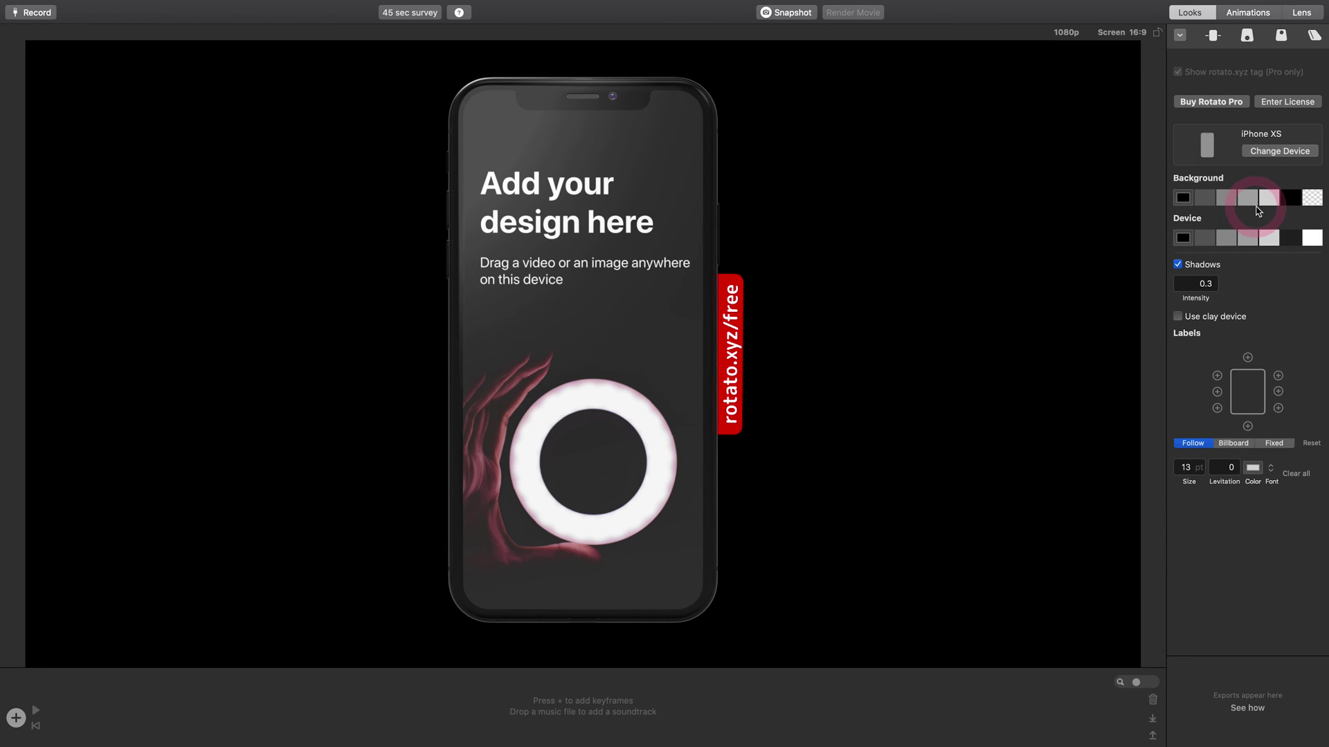
pyautogui.click(1258, 206)
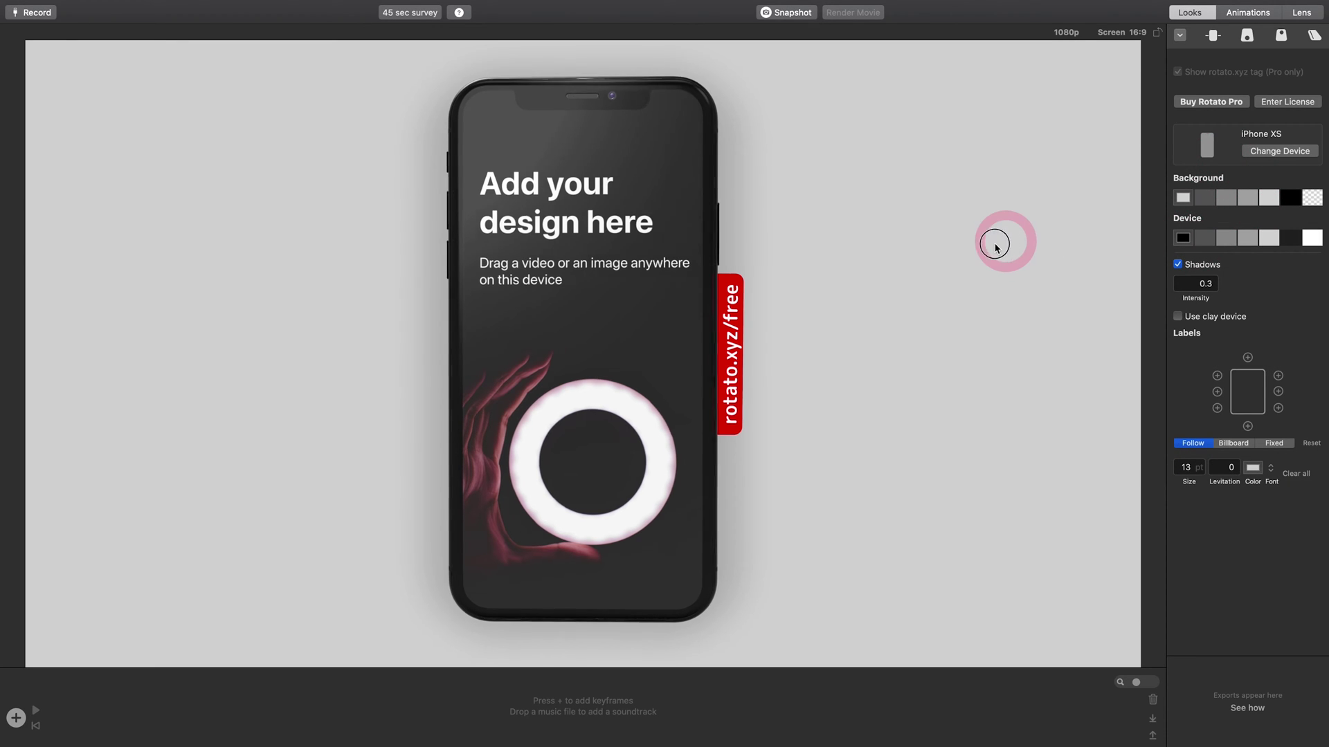
# Preview a green phone body from the back, then rotate the phone to face front.
pyautogui.moveTo(995, 247); pyautogui.dragTo(1003, 238)
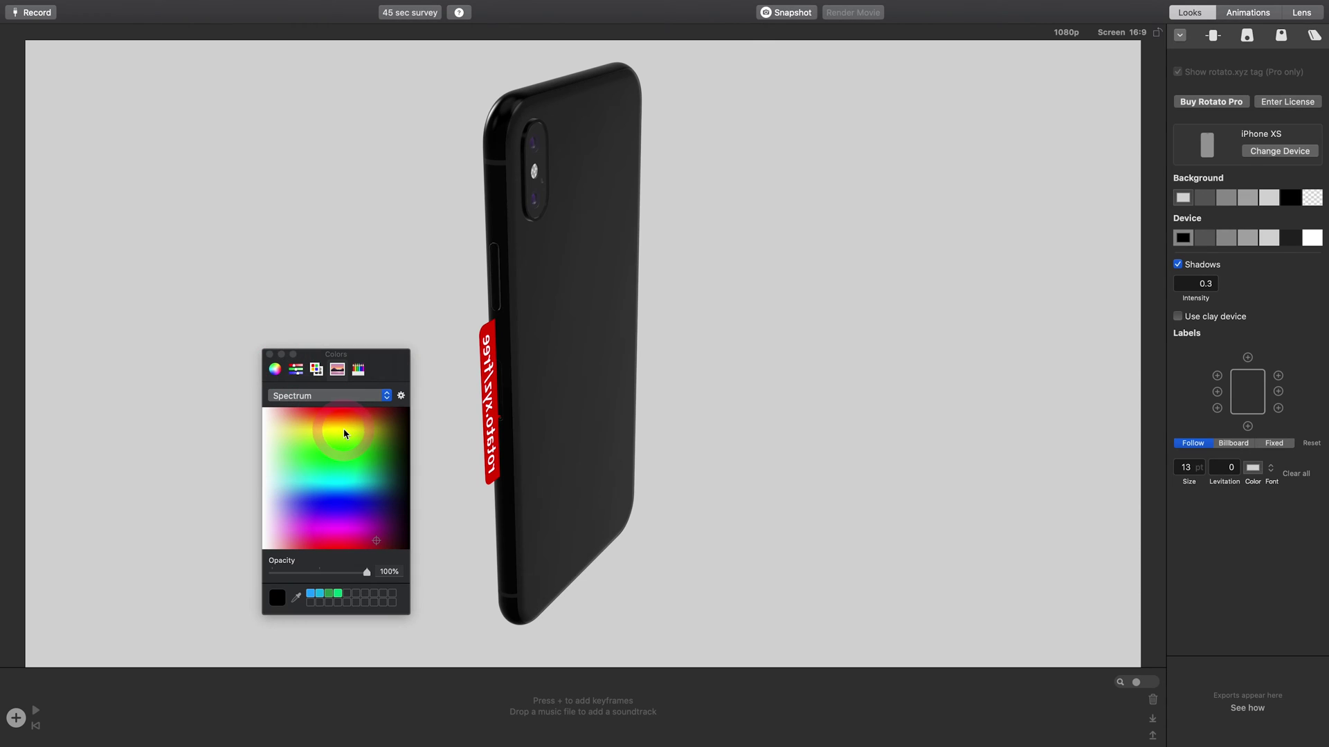
pyautogui.click(346, 454)
pyautogui.click(338, 436)
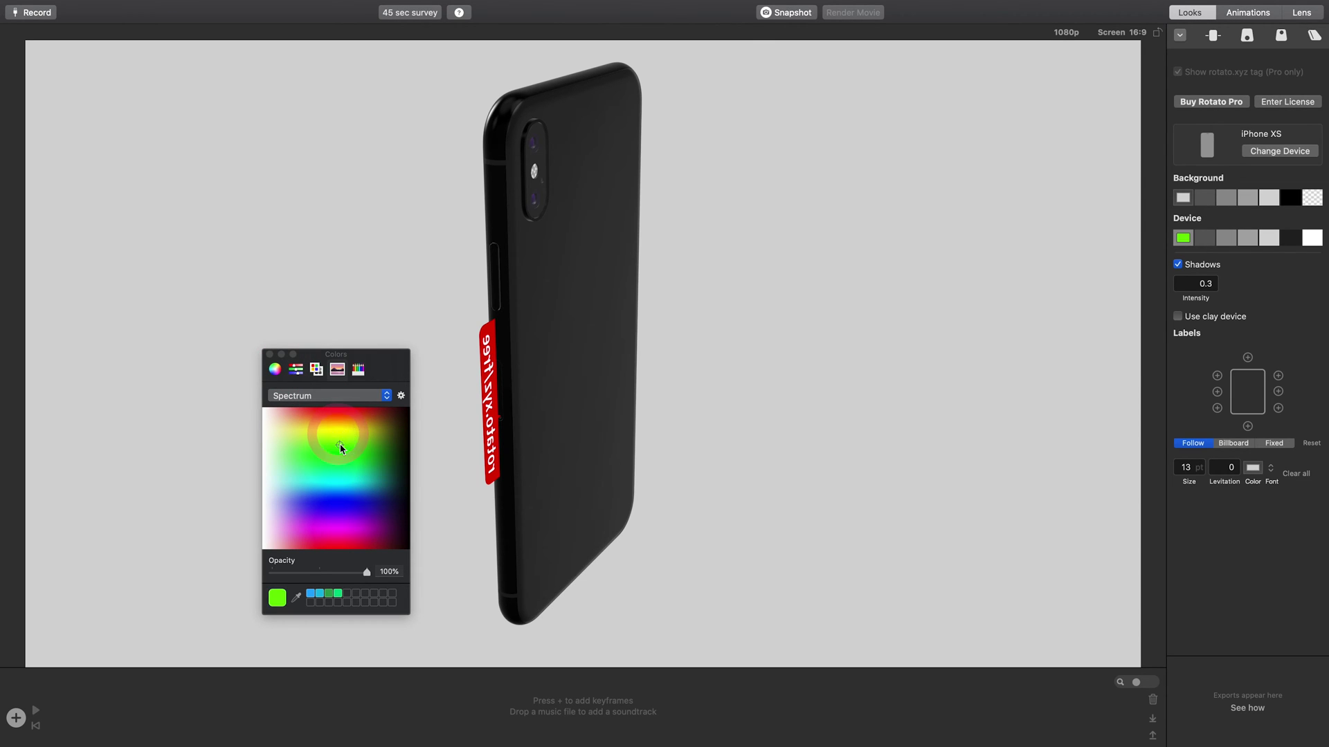
pyautogui.click(274, 368)
pyautogui.moveTo(415, 391); pyautogui.dragTo(807, 415)
pyautogui.moveTo(522, 392); pyautogui.dragTo(611, 403)
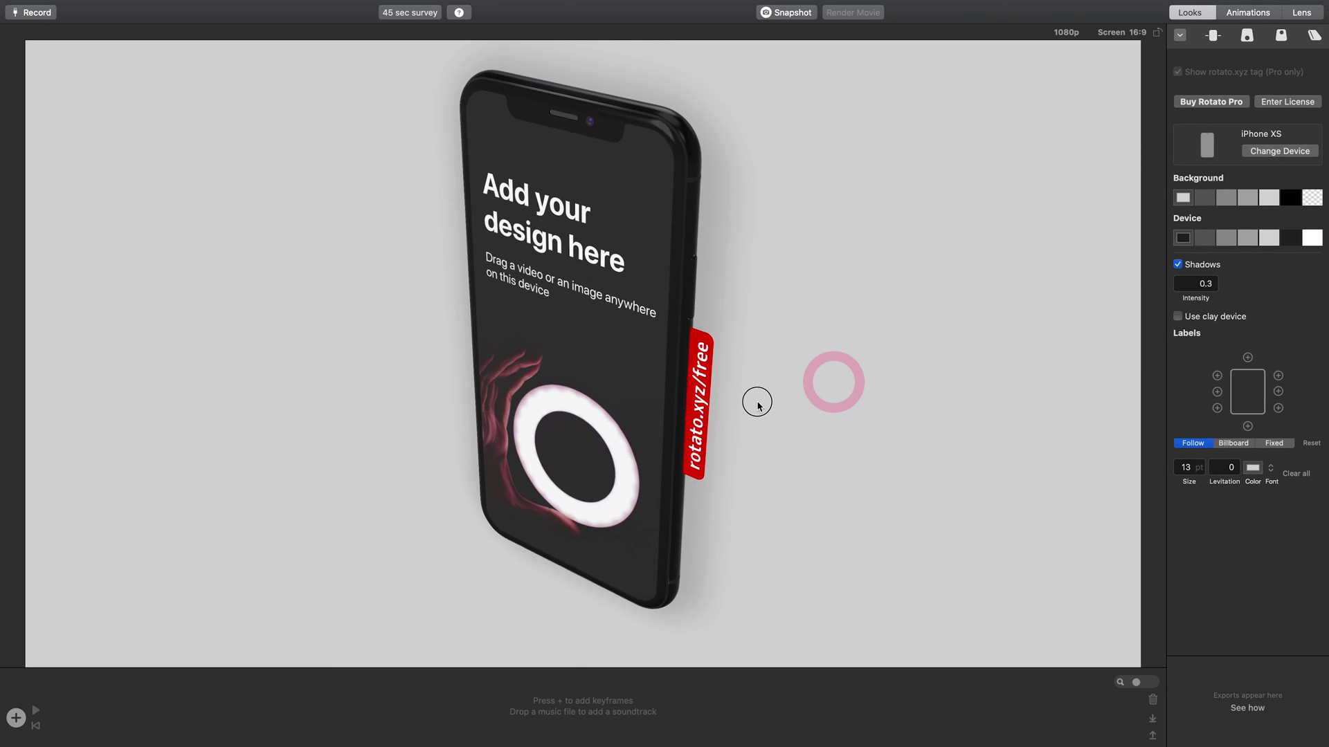
pyautogui.moveTo(758, 403); pyautogui.dragTo(836, 380)
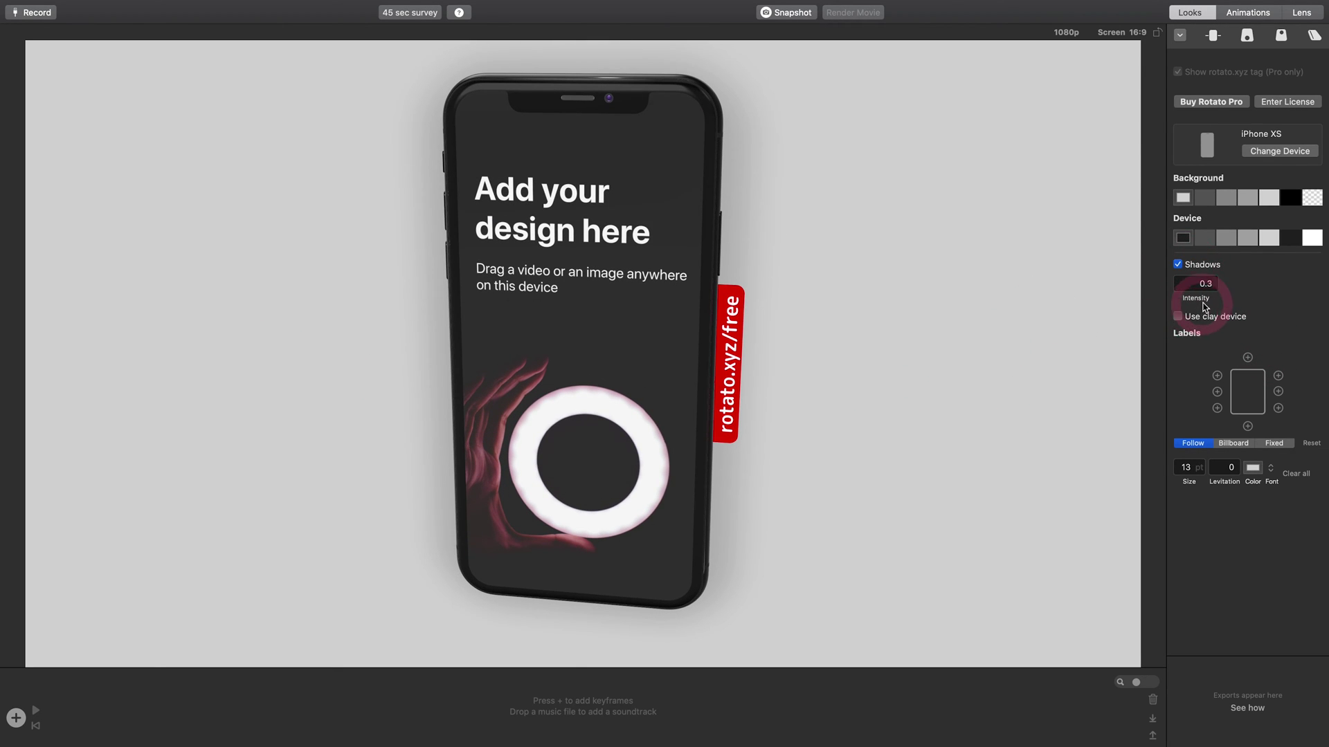
# Rotate the phone through angled views while turning clay-device rendering on and back off.
pyautogui.moveTo(917, 329); pyautogui.dragTo(705, 208)
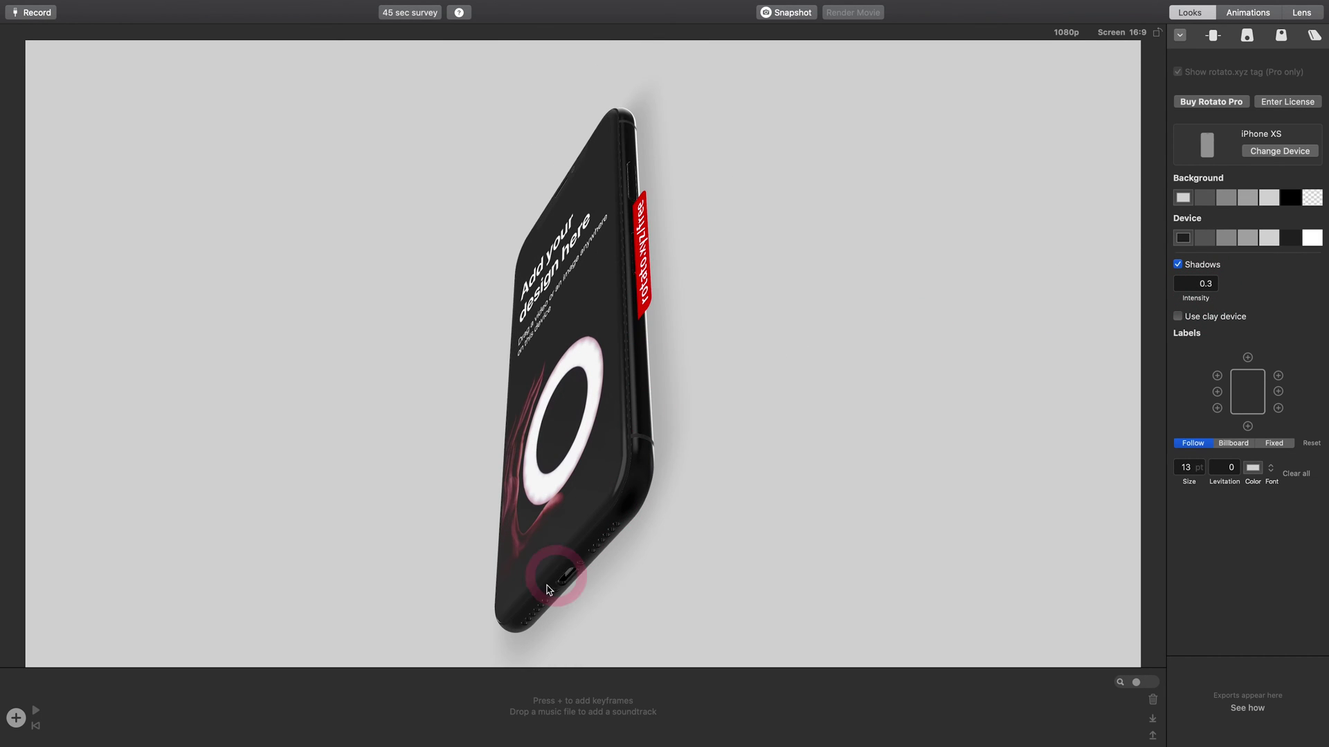
pyautogui.moveTo(751, 404); pyautogui.dragTo(946, 418)
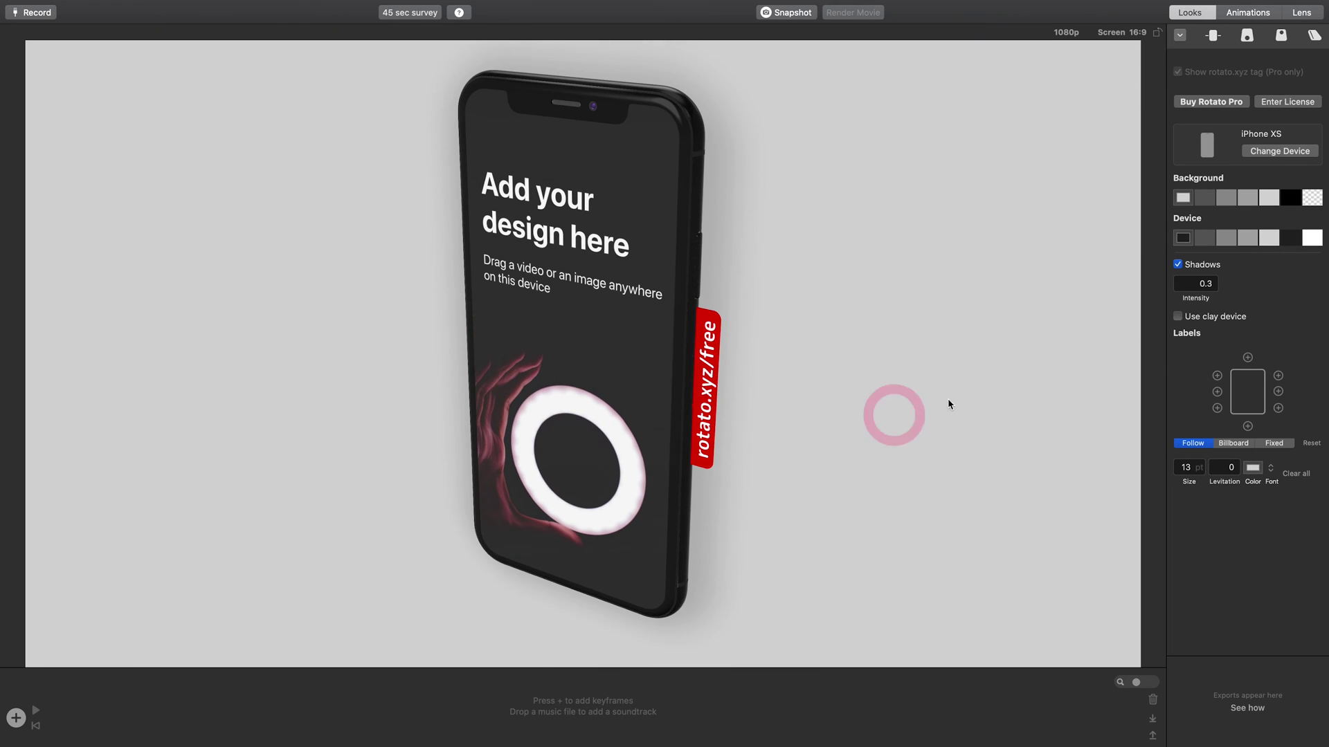
pyautogui.click(1178, 316)
pyautogui.moveTo(997, 280); pyautogui.dragTo(665, 343)
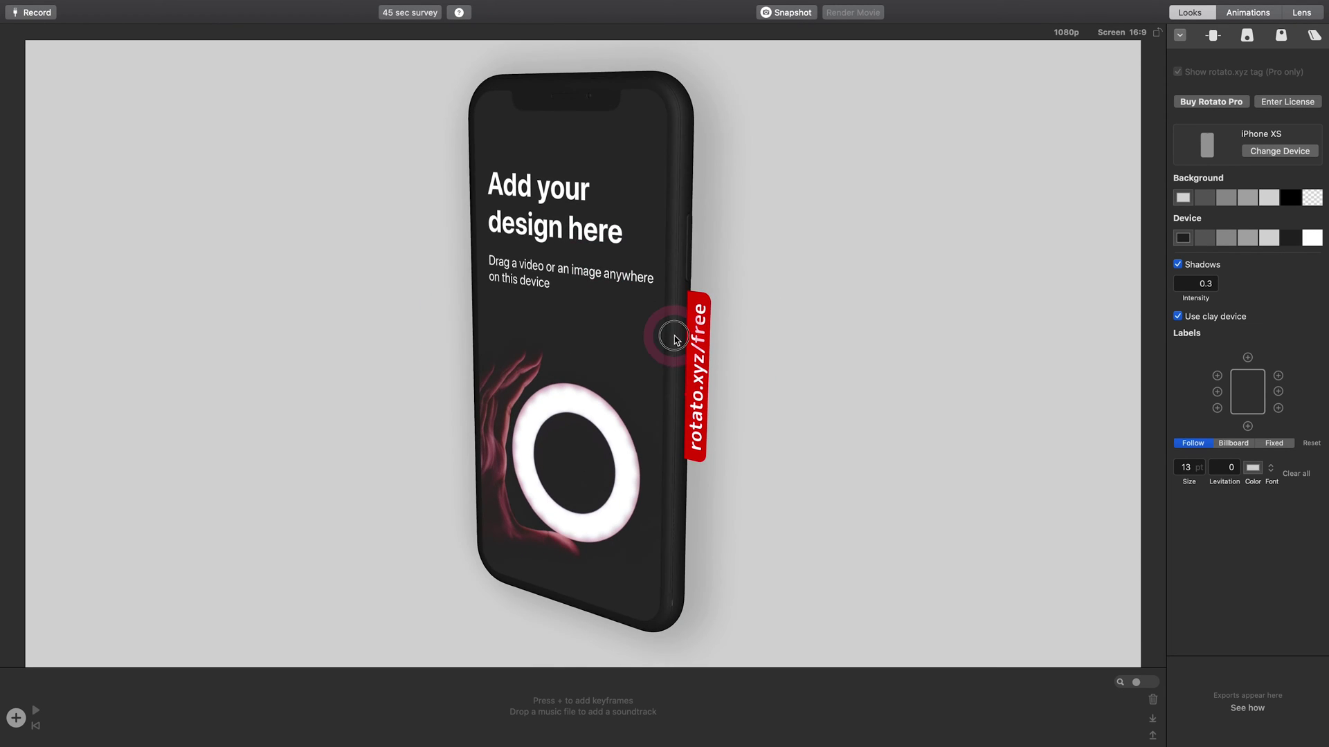
pyautogui.click(1177, 317)
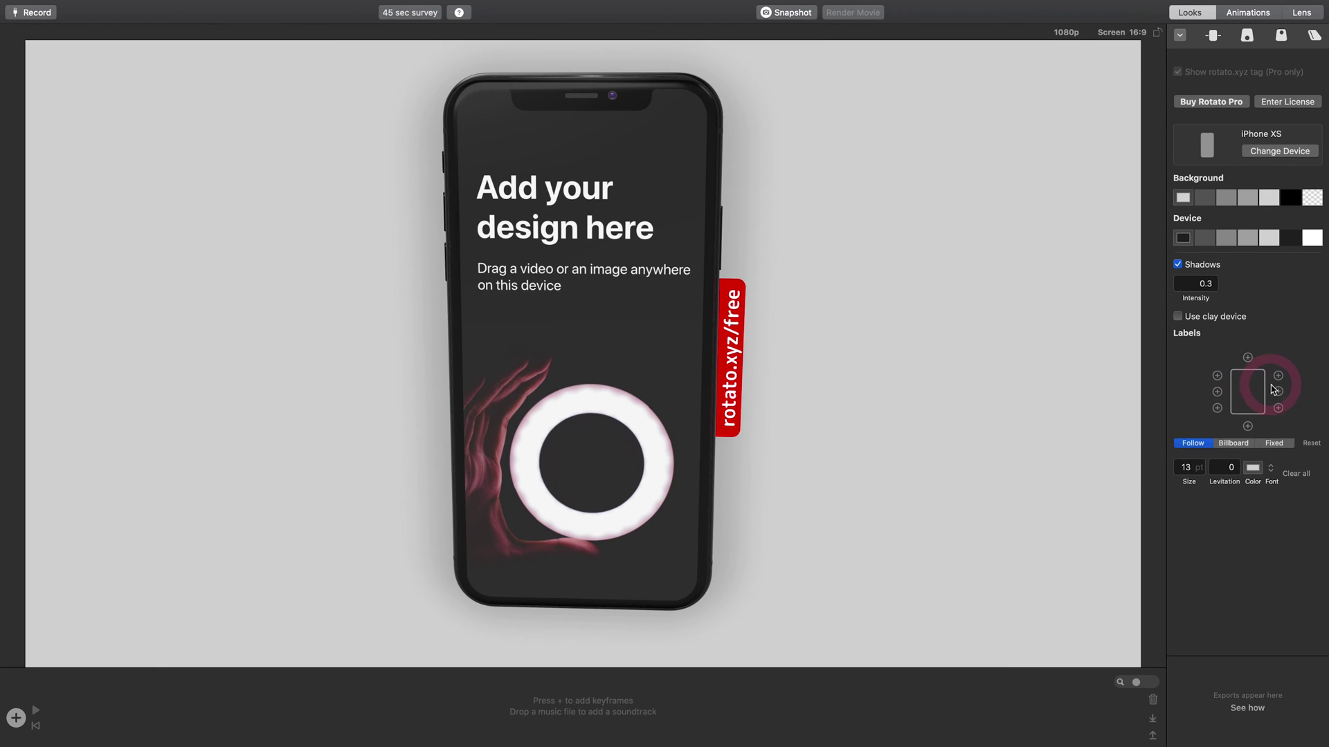
# Add a text label reading 'iPhone' beside the phone.
pyautogui.click(1278, 408)
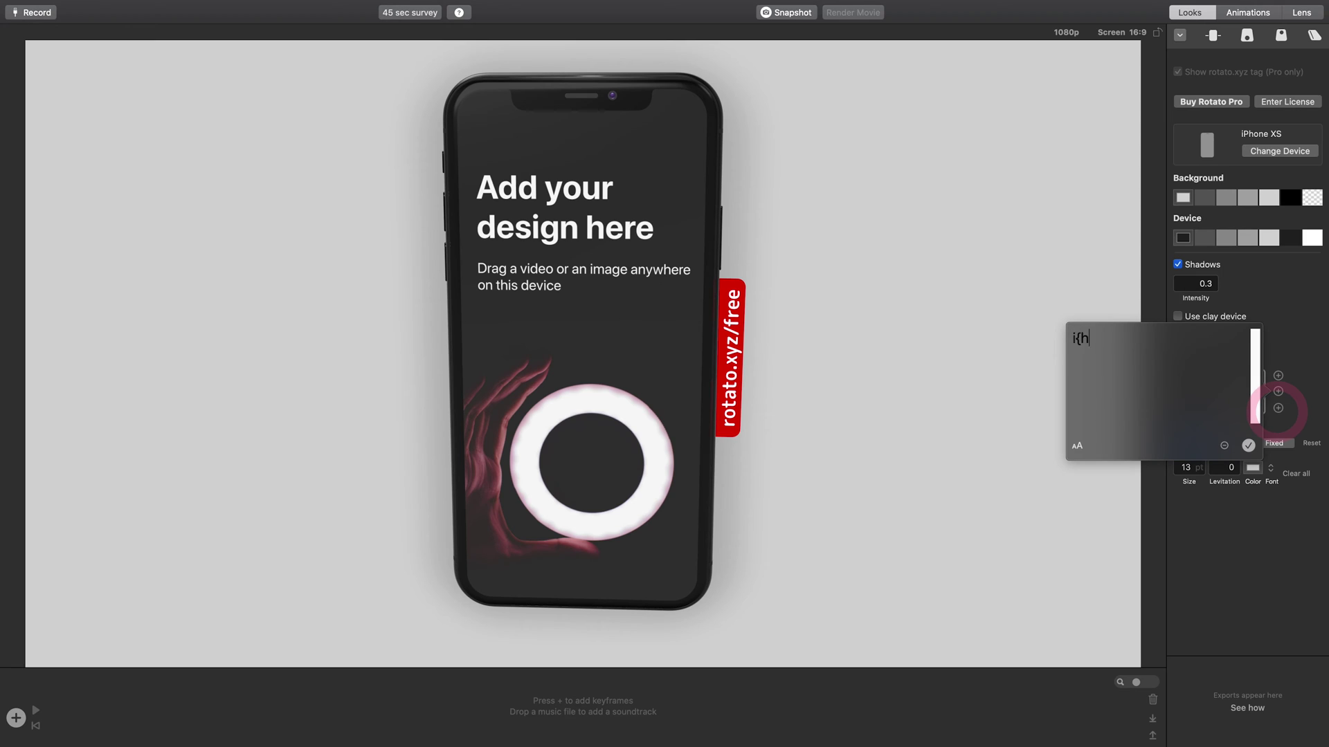
pyautogui.write('iPhone')
pyautogui.click(1248, 445)
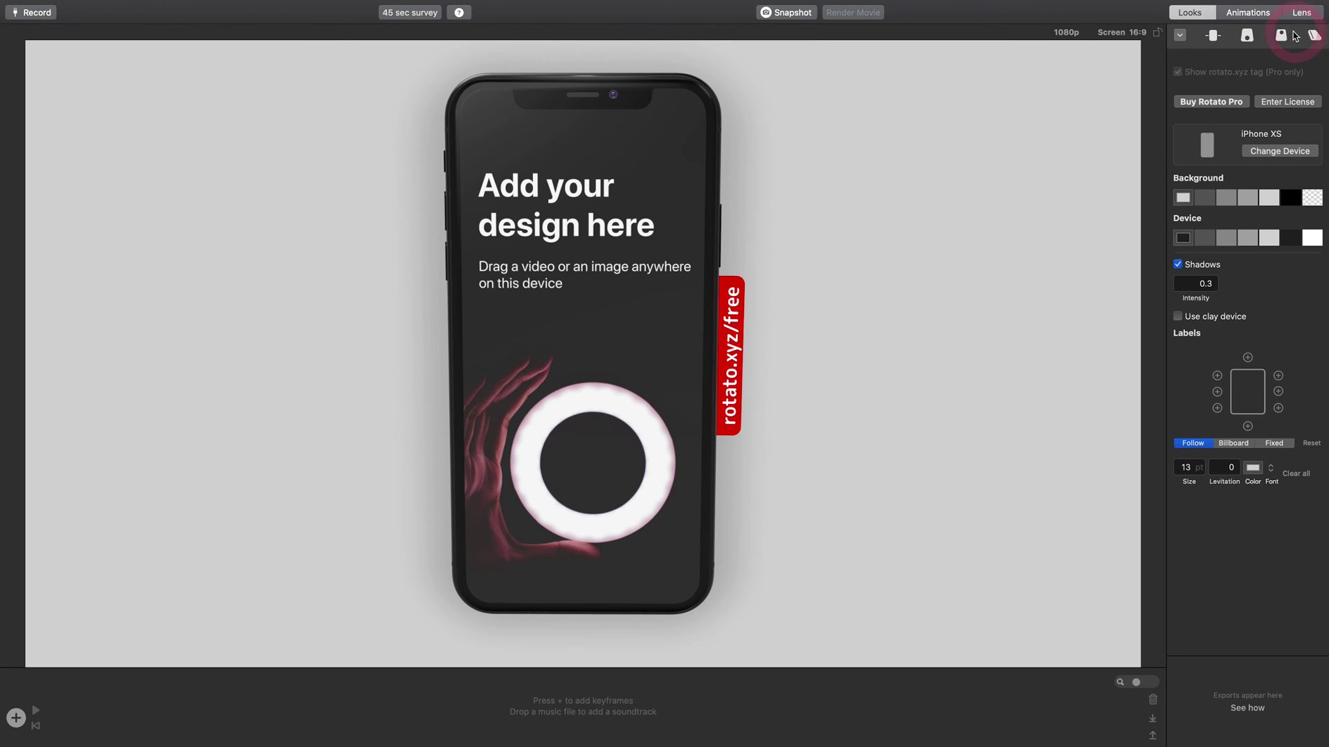
# Cycle through the close-up and tilted camera presets, return to front view, and show animation presets.
pyautogui.click(1247, 36)
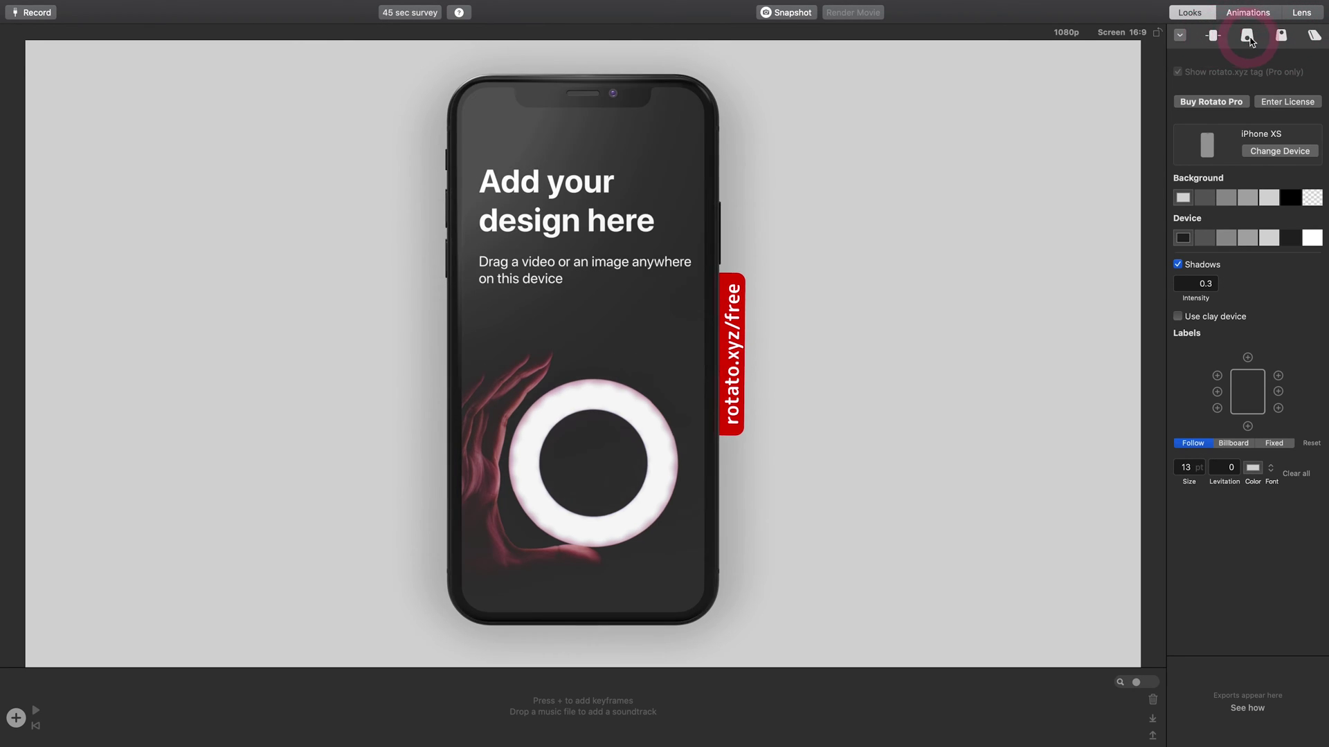
pyautogui.click(1250, 38)
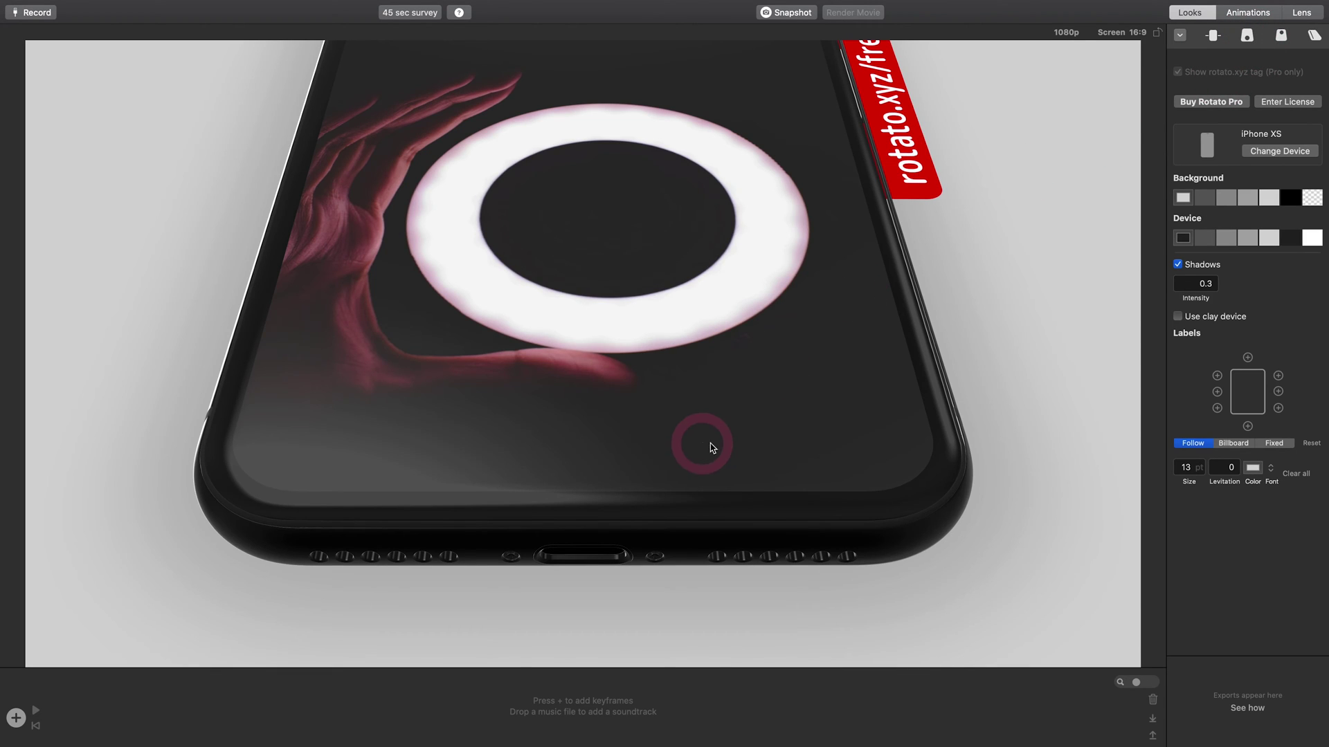
pyautogui.click(1281, 36)
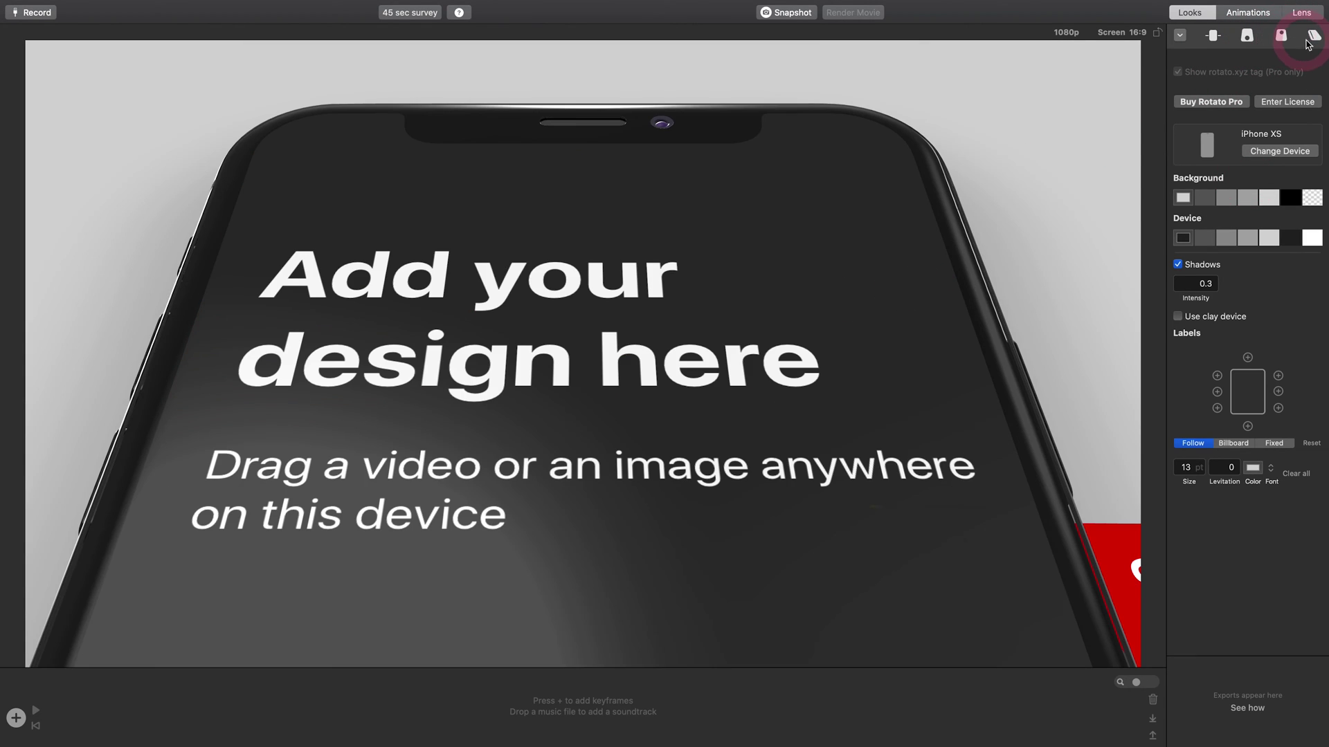
pyautogui.click(1314, 39)
pyautogui.click(1192, 44)
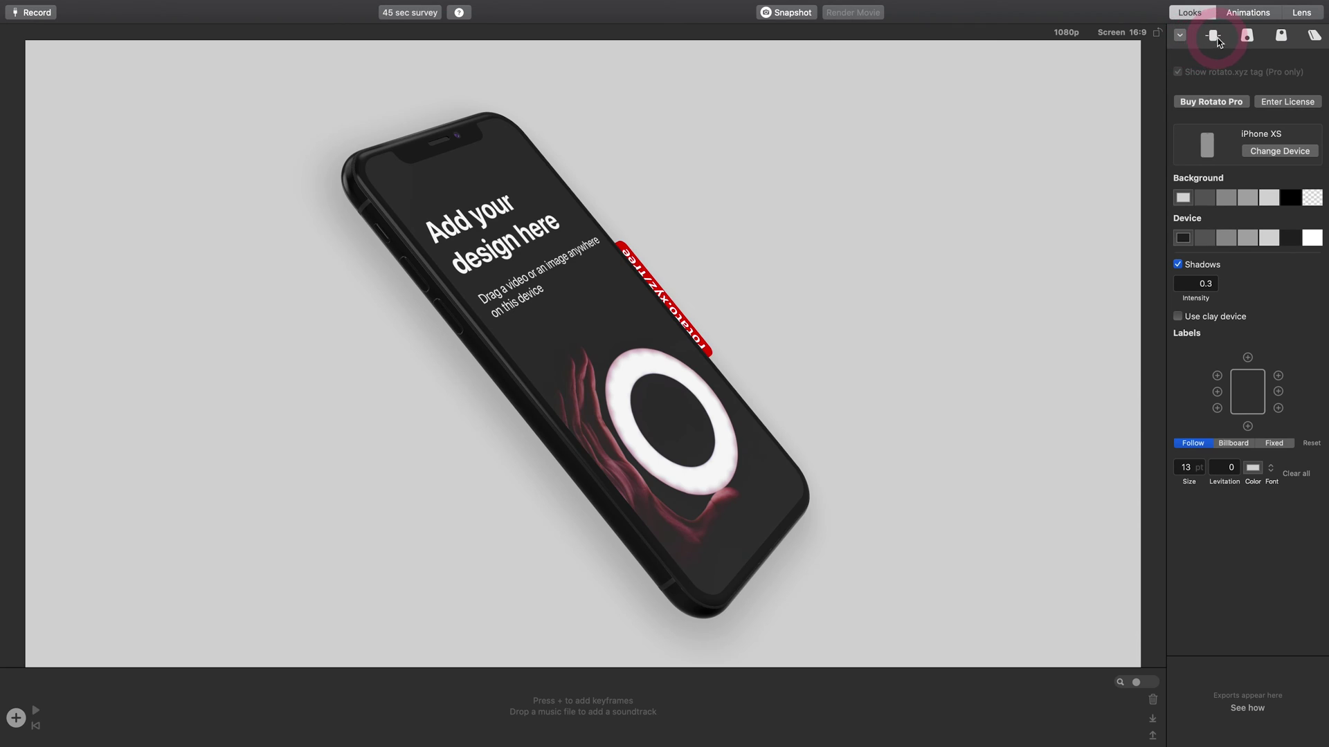
pyautogui.click(1244, 14)
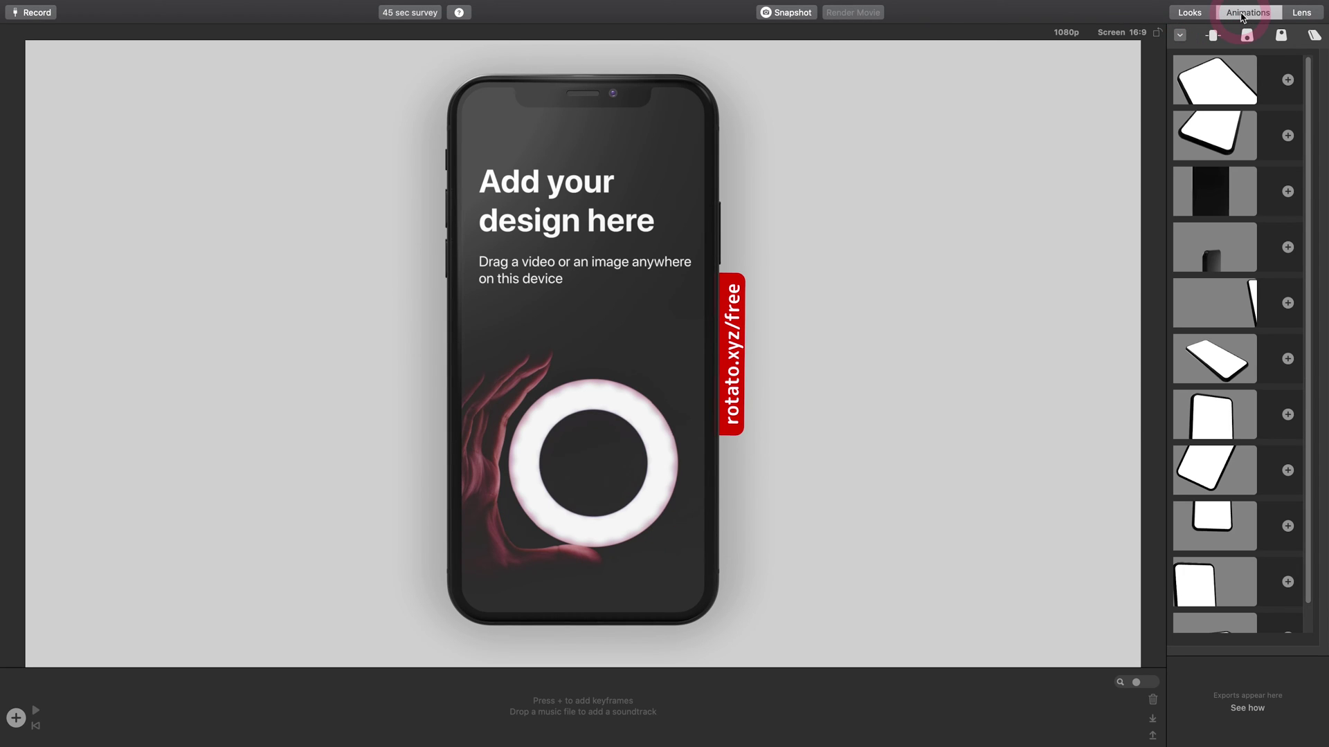
# Add the tilted-phone animation preset, lengthen its first keyframe into a 6.0s movie, and preview it.
pyautogui.click(1239, 82)
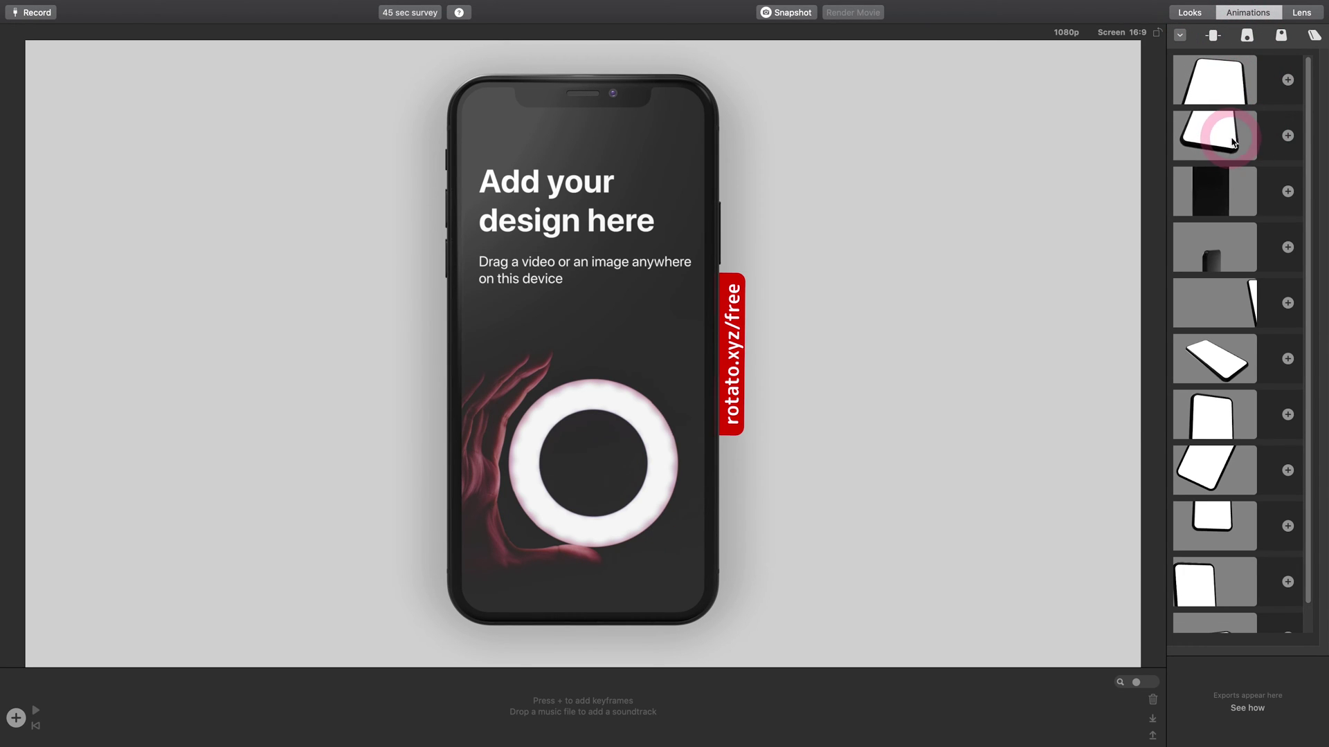
pyautogui.click(1287, 471)
pyautogui.click(100, 627)
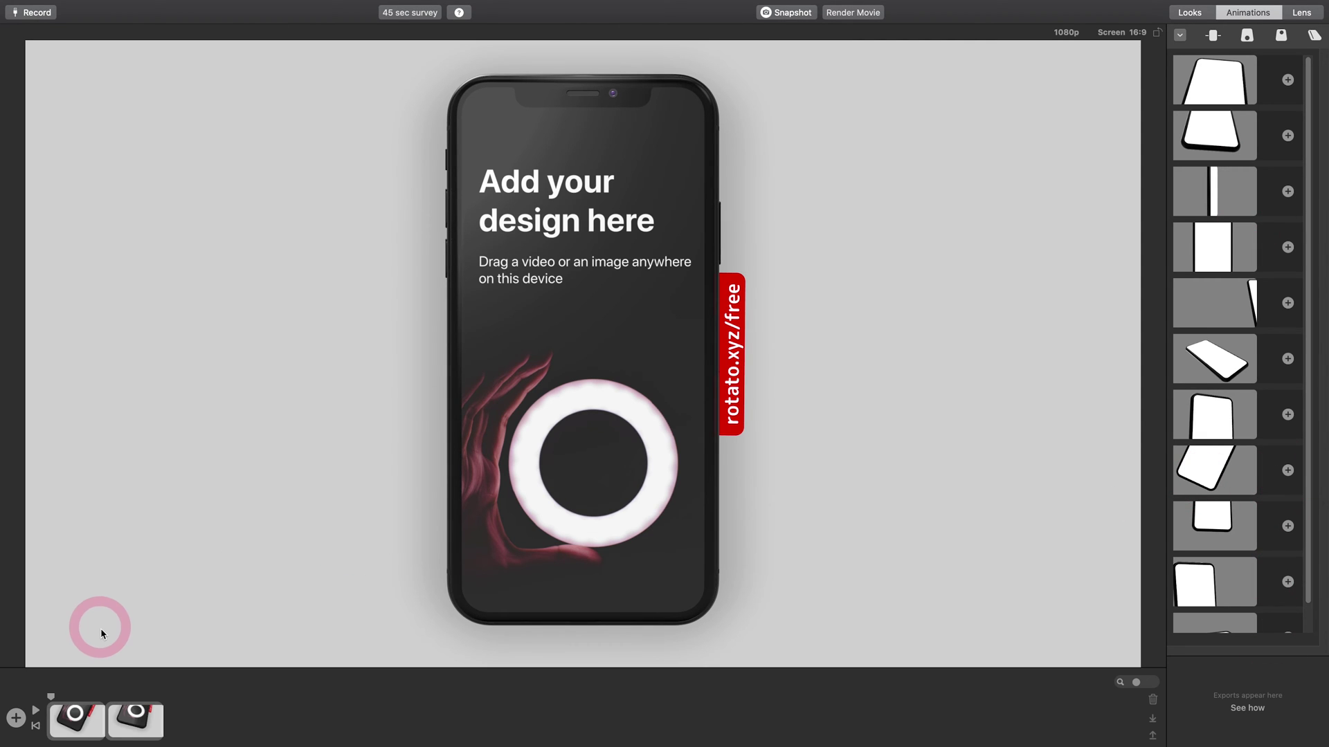
pyautogui.click(107, 722)
pyautogui.moveTo(104, 718); pyautogui.dragTo(109, 723)
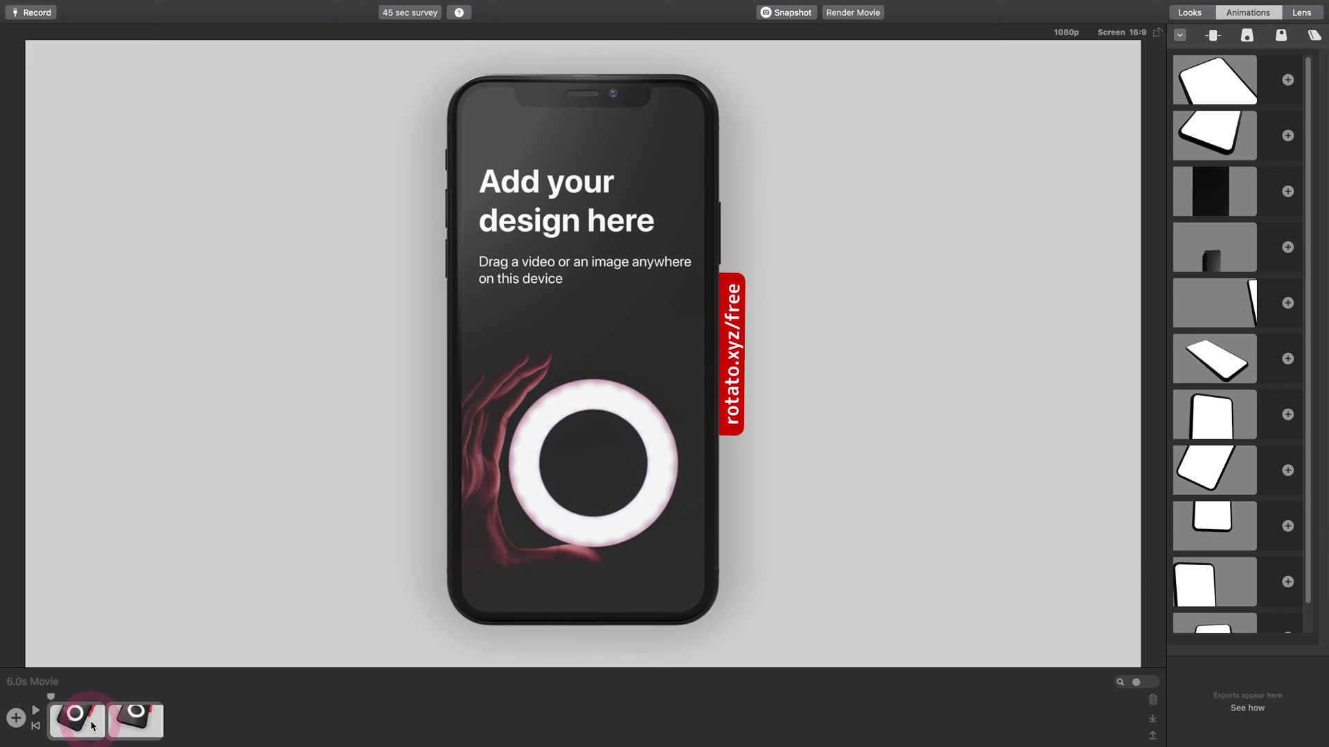
pyautogui.click(35, 710)
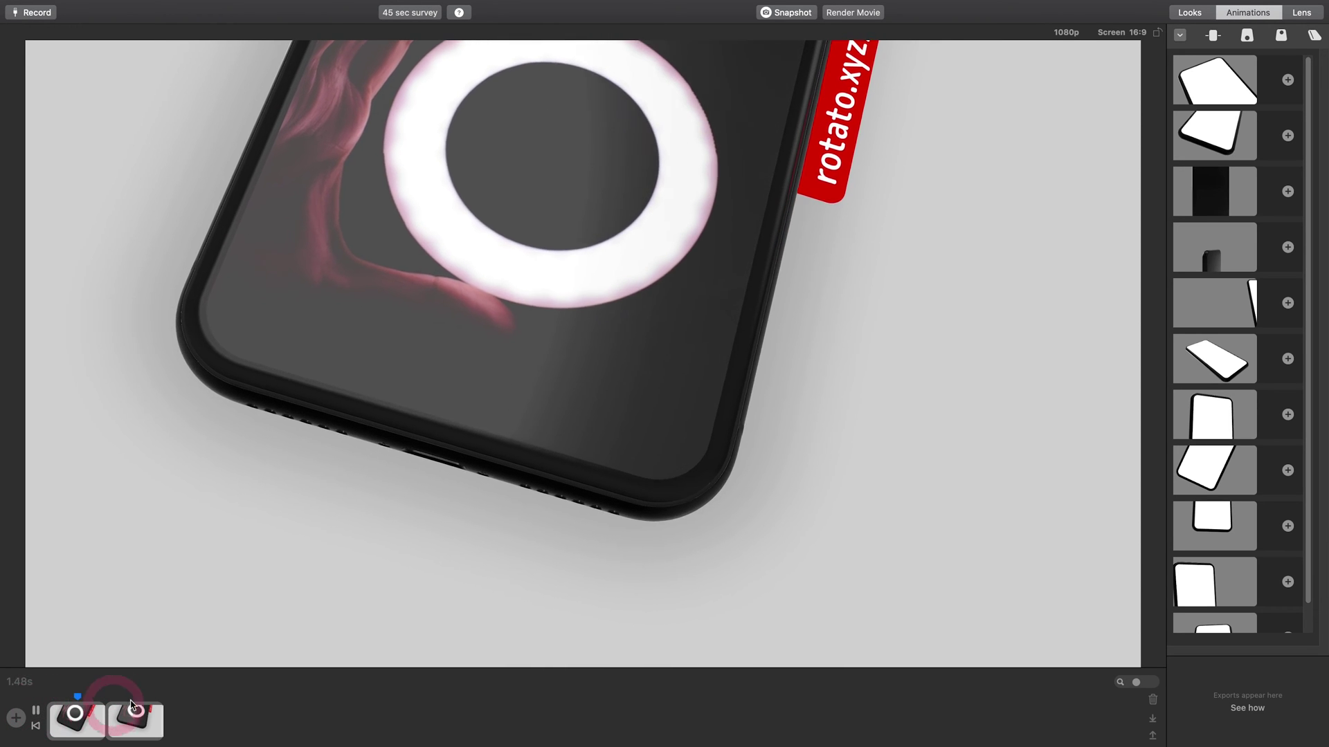
pyautogui.click(36, 711)
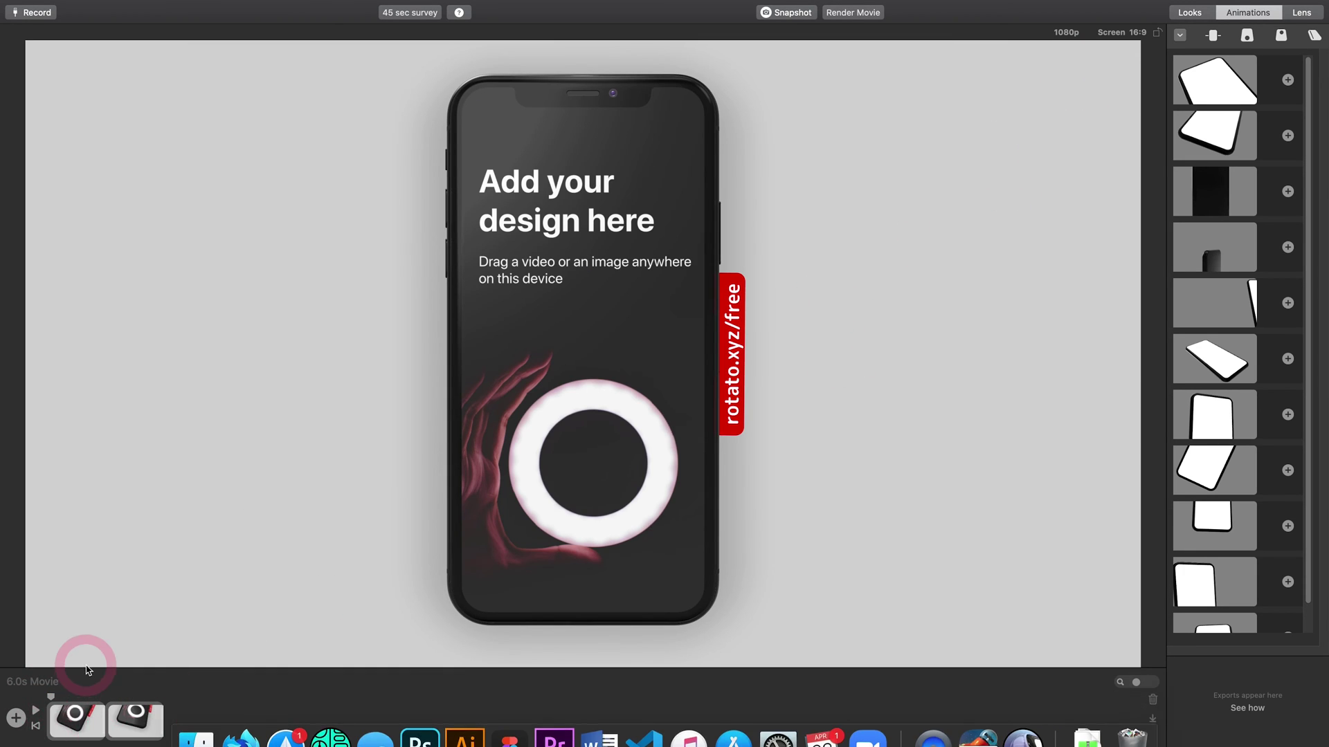
# Set the first keyframe's duration to 3.34 s with Ease In Out easing.
pyautogui.click(76, 715)
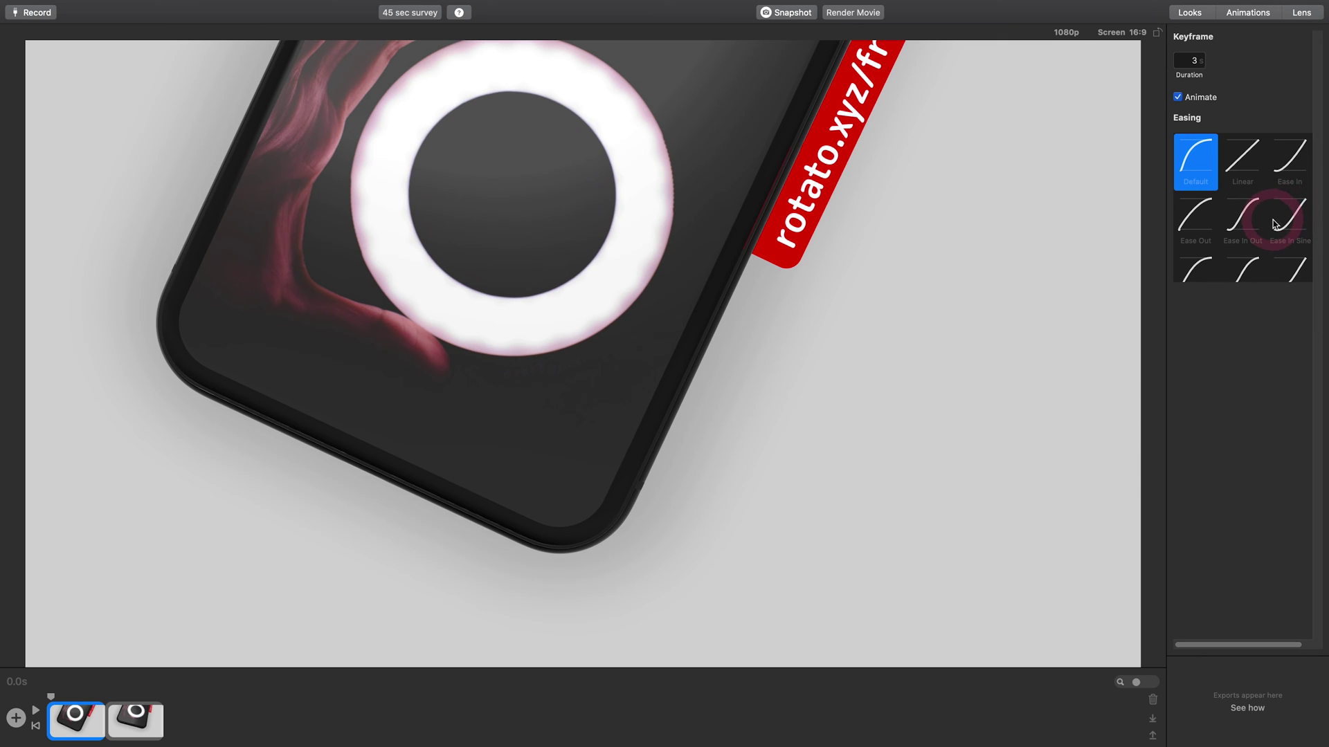
pyautogui.scroll(-1, 1275, 225)
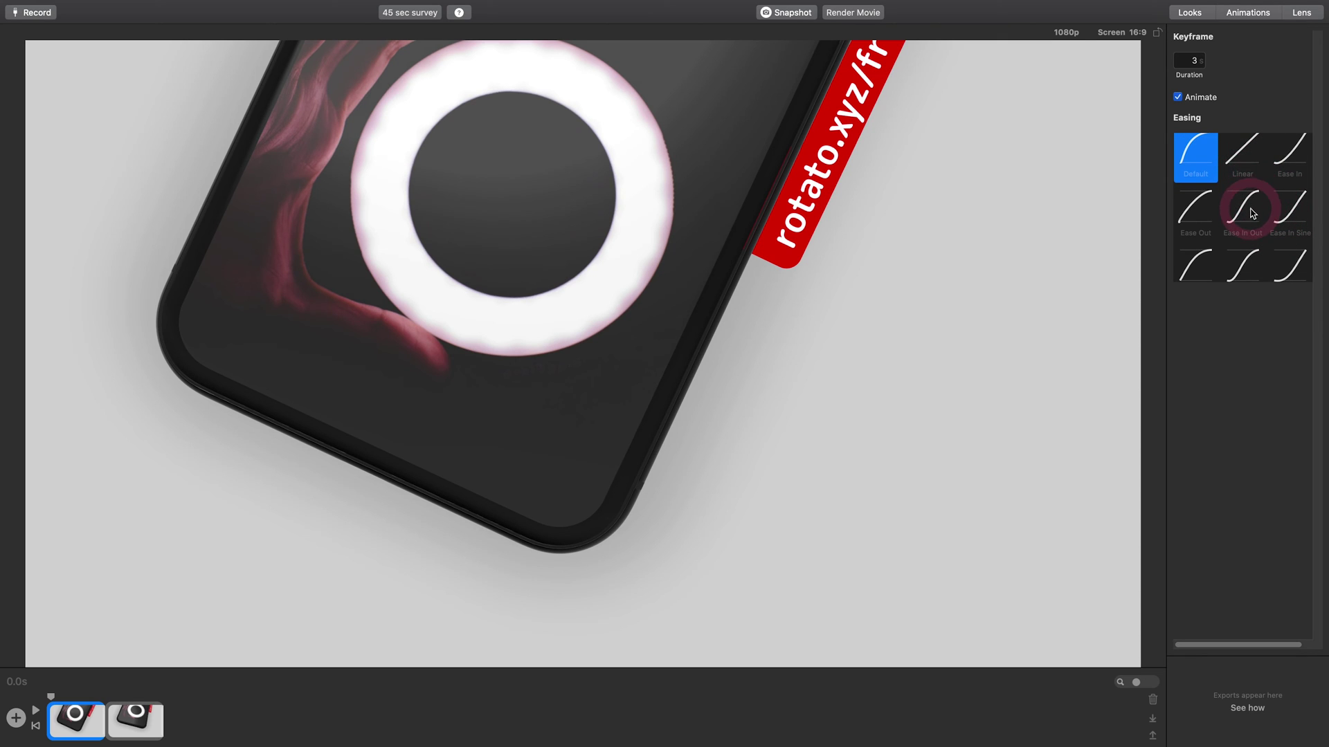
pyautogui.scroll(1, 1201, 208)
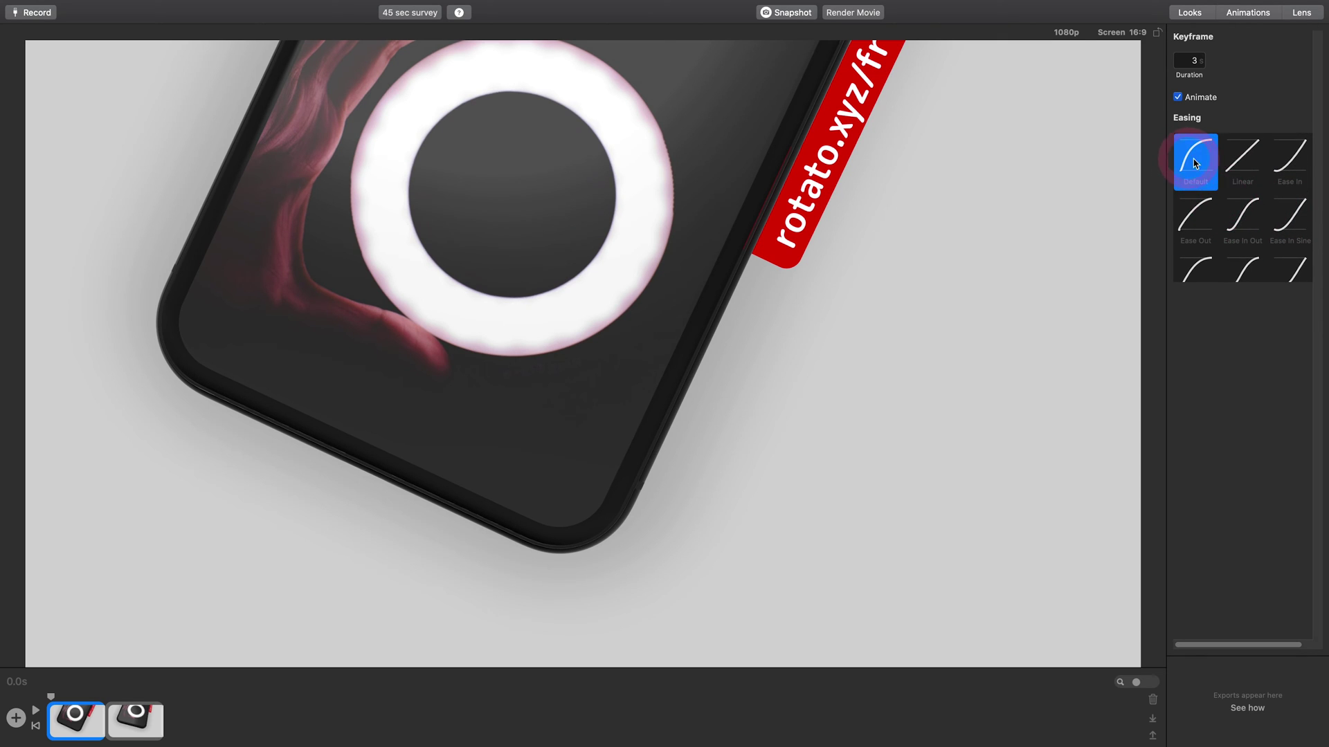
pyautogui.click(1199, 62)
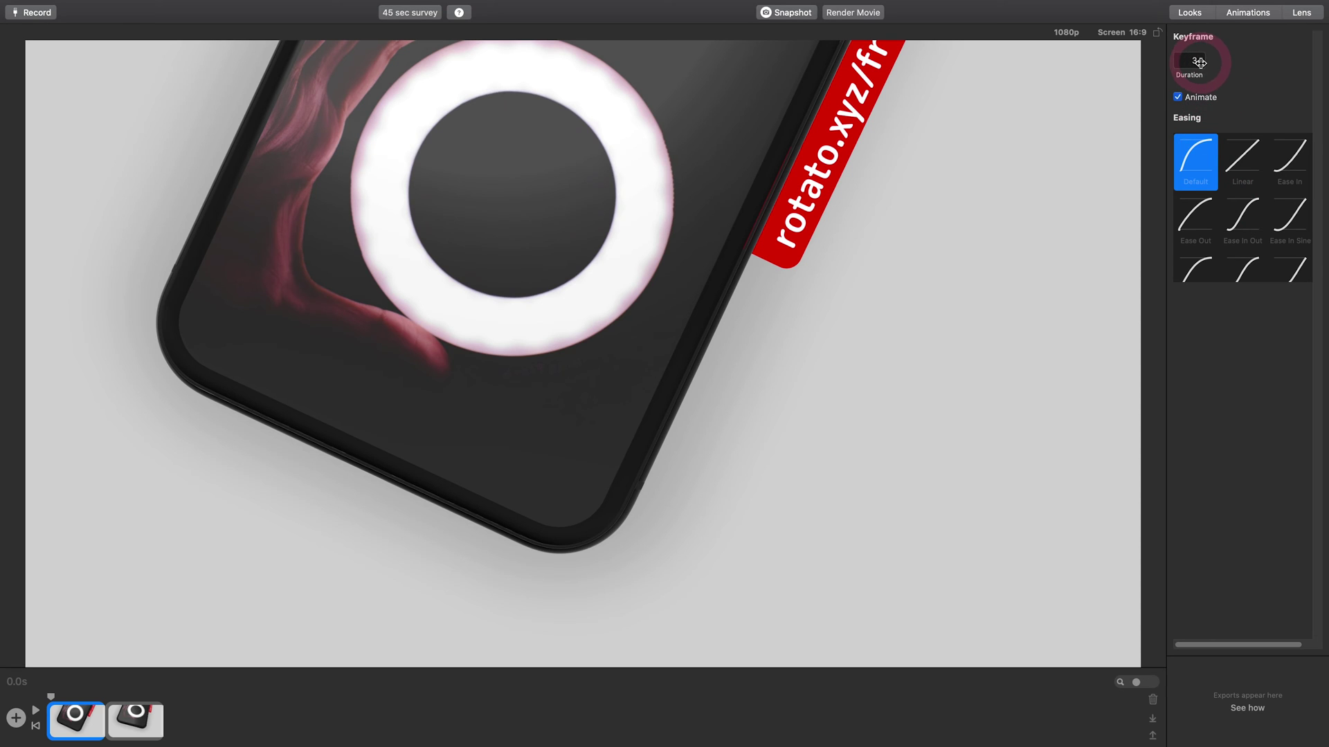
pyautogui.moveTo(1199, 62)
pyautogui.mouseDown()
pyautogui.moveTo(1273, 81)
pyautogui.moveTo(1198, 84)
pyautogui.mouseUp()
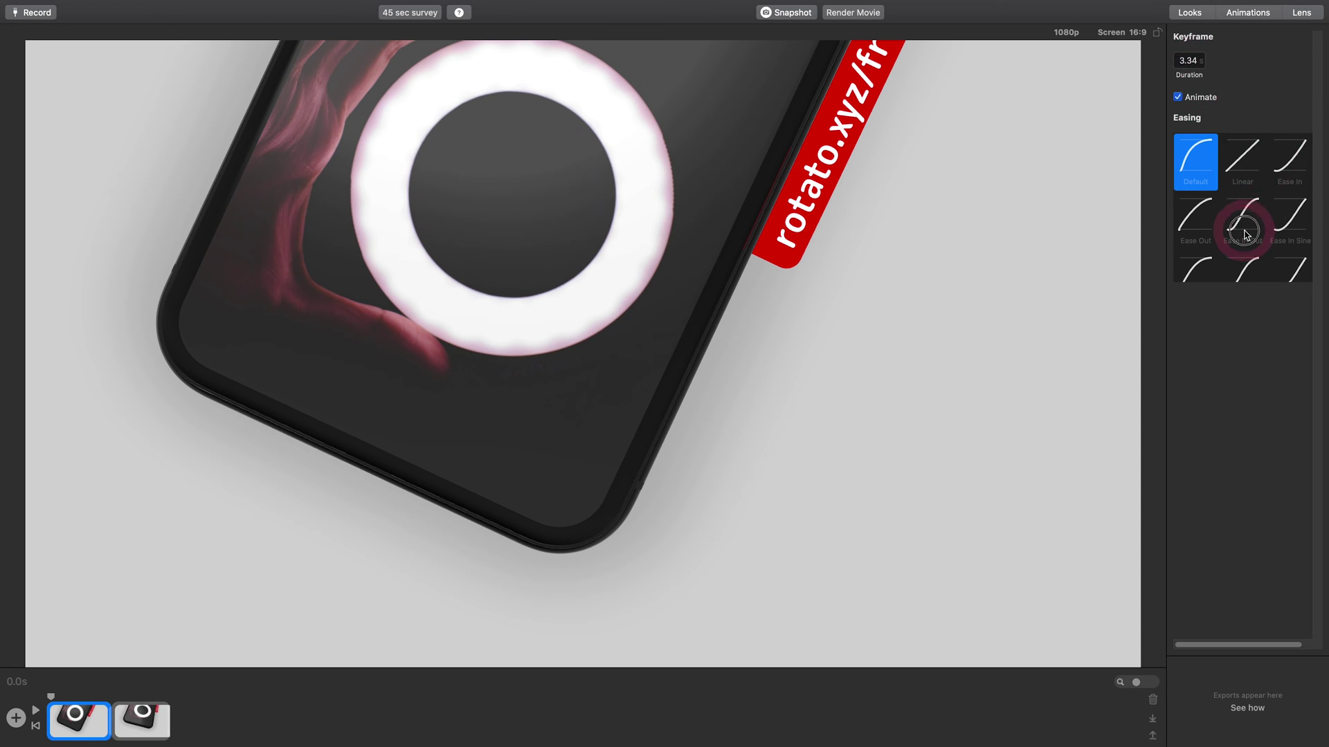
pyautogui.click(1241, 220)
# Preview the animation, stop it, and reset the scene to clear the keyframes.
pyautogui.click(51, 697)
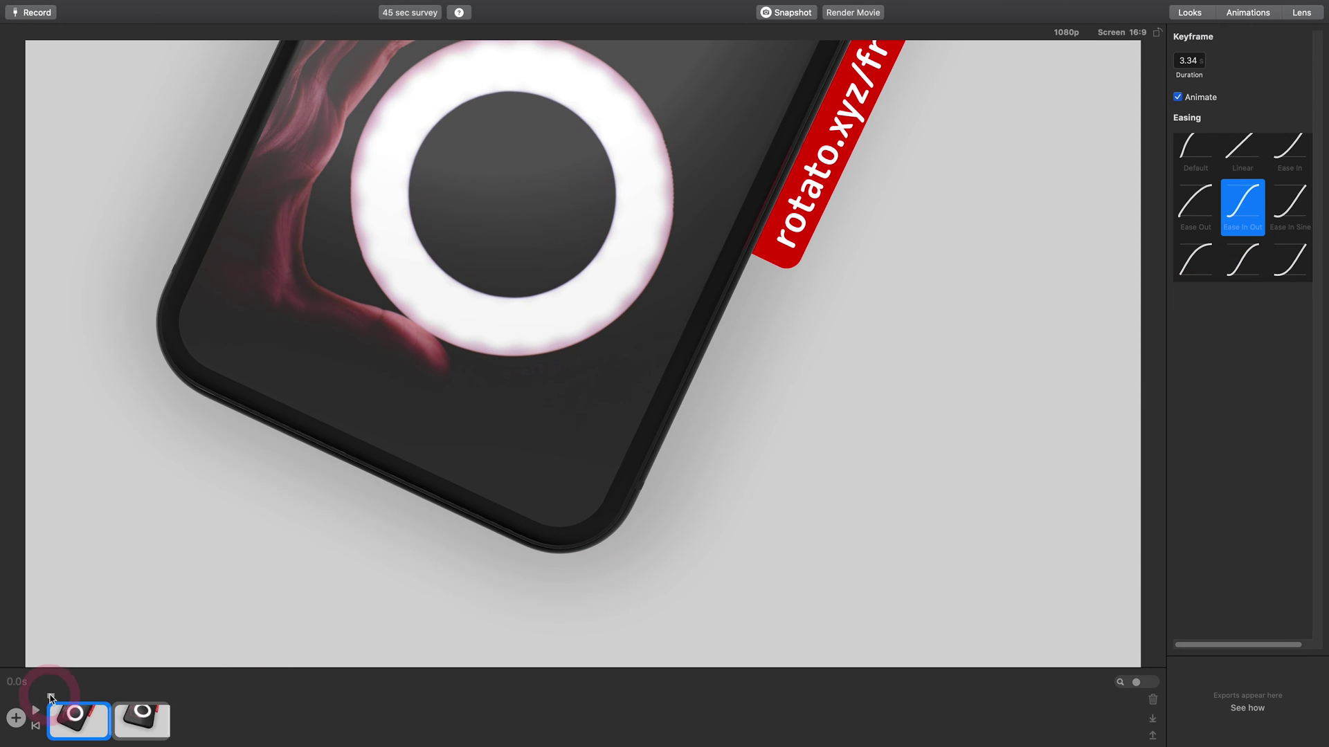
pyautogui.click(39, 711)
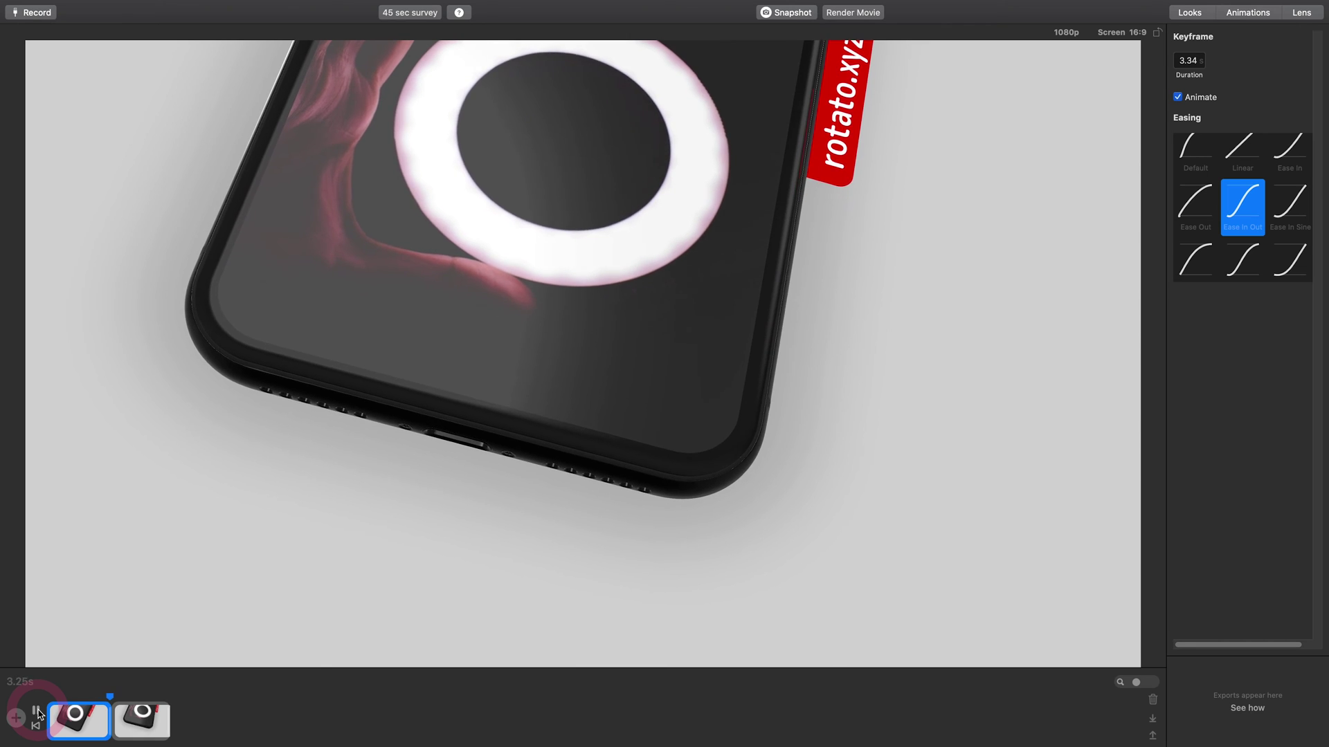
pyautogui.click(116, 717)
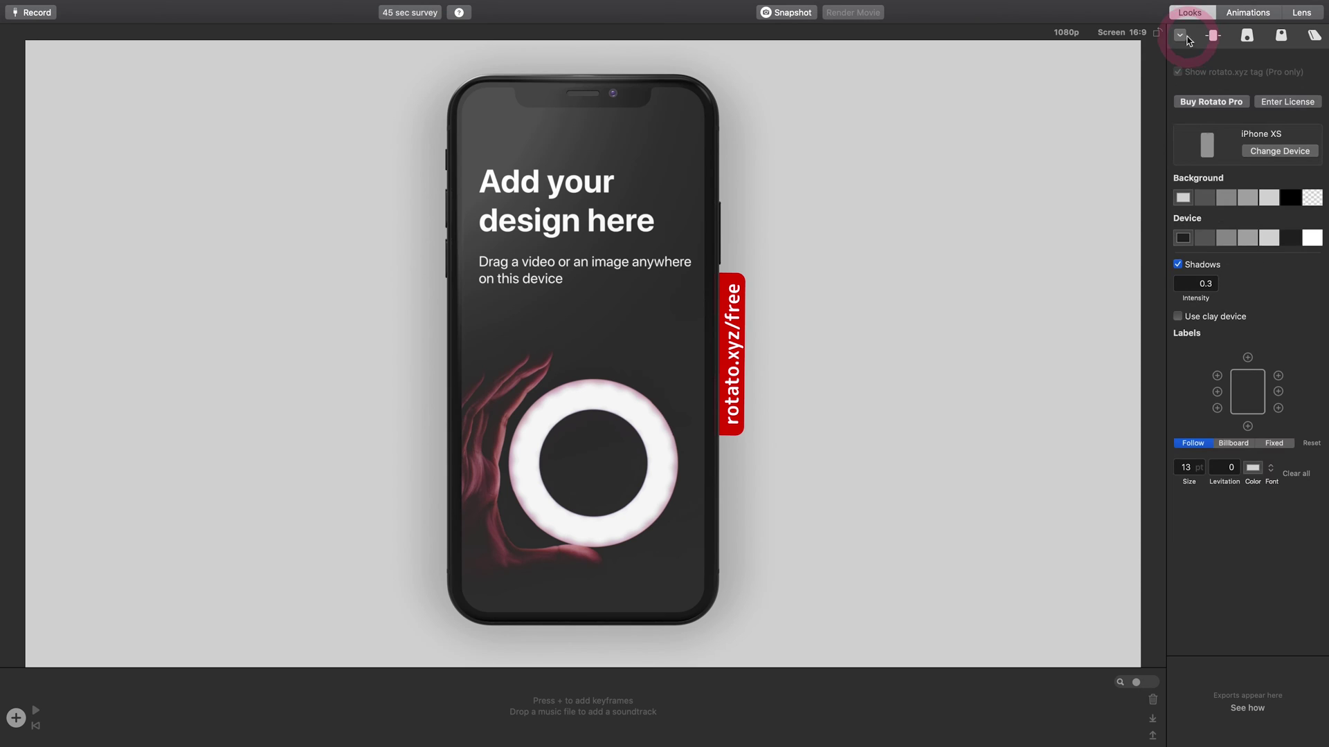
pyautogui.click(1181, 36)
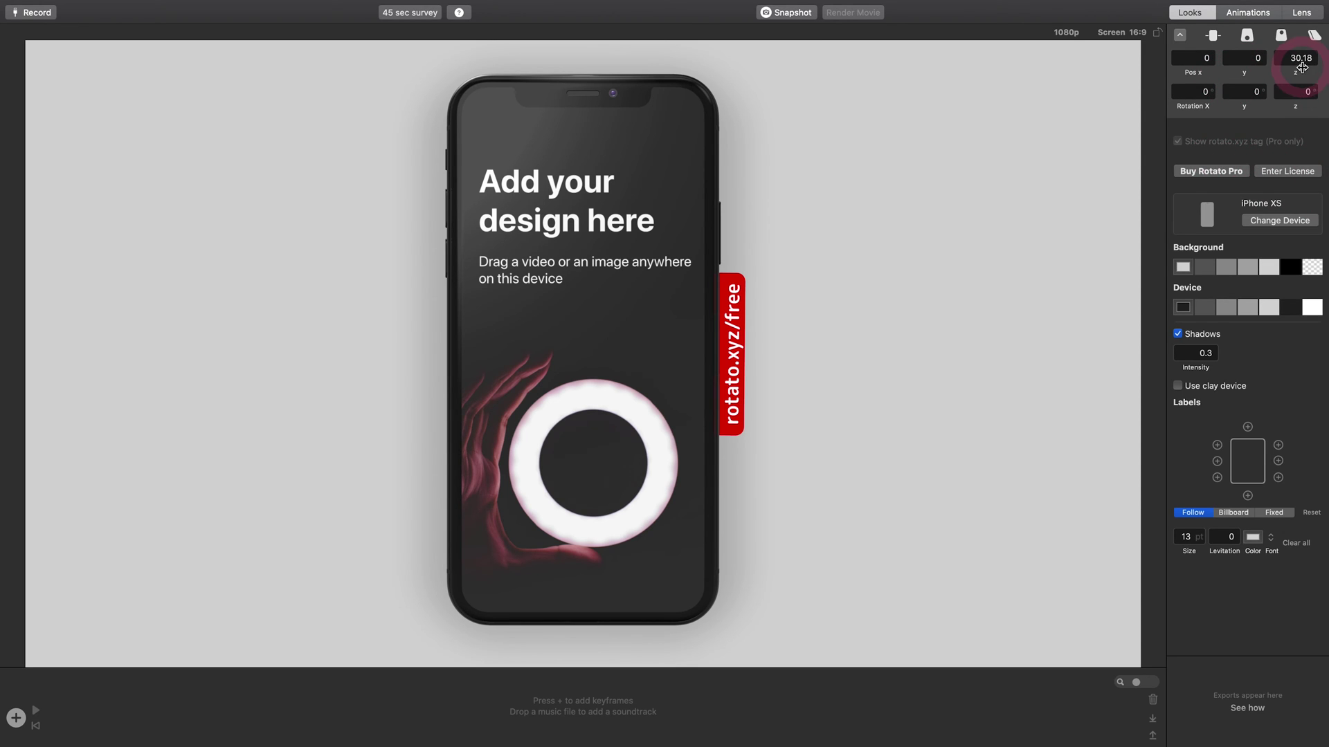
# Rotate the phone to a new angled pose and switch off the reflection environment in Lens settings.
pyautogui.click(1301, 13)
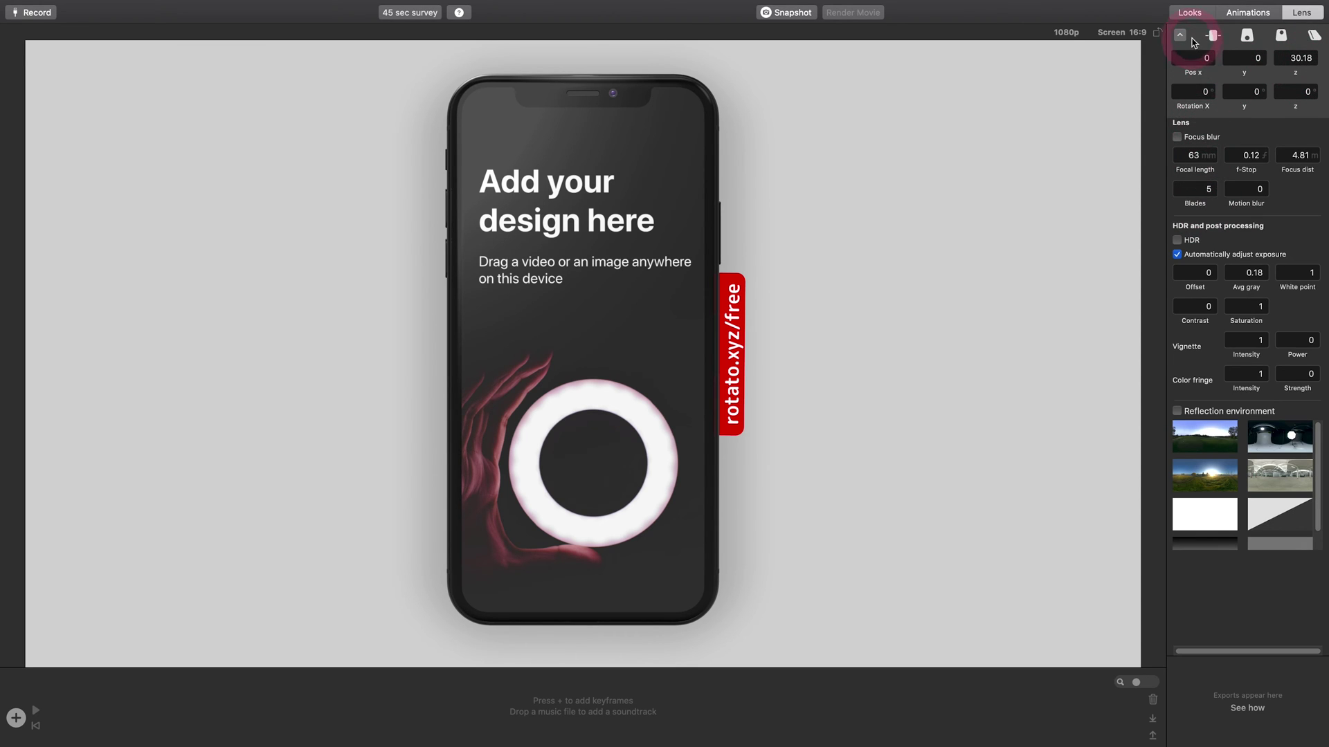
pyautogui.click(1188, 38)
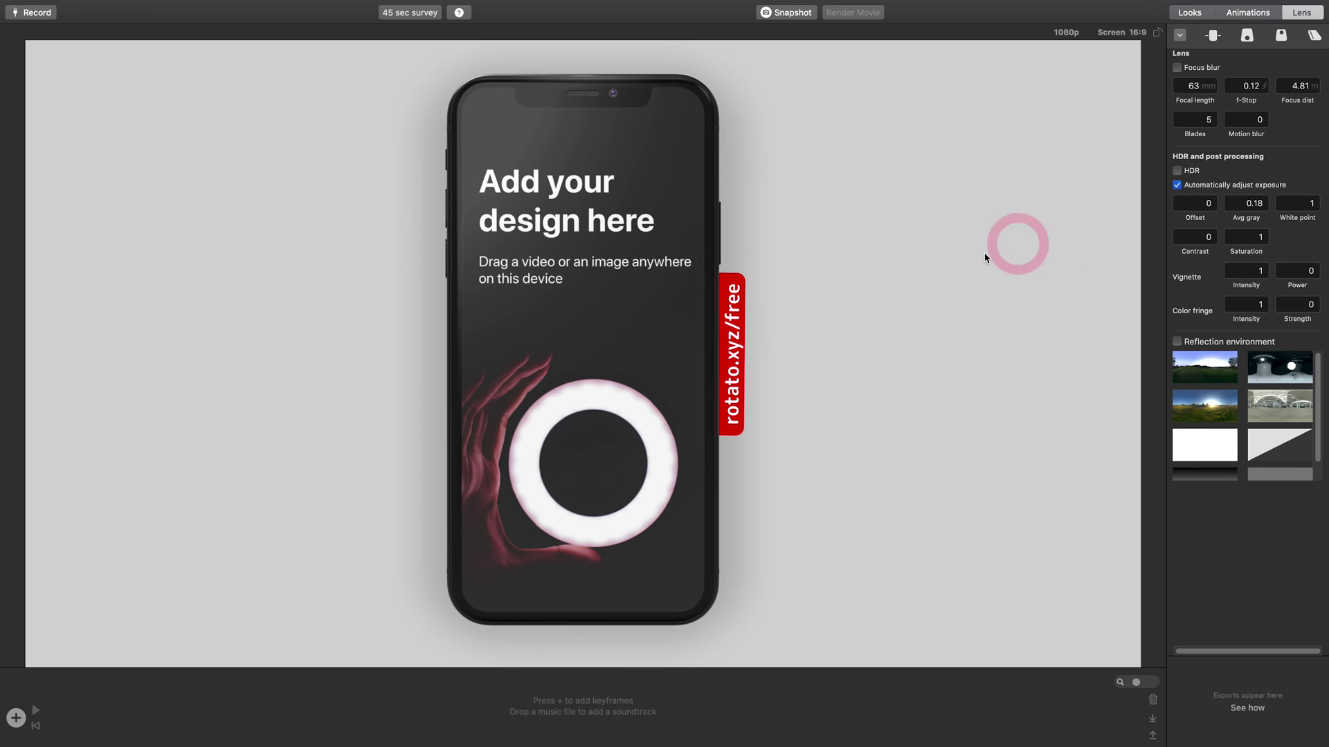
pyautogui.moveTo(794, 331); pyautogui.dragTo(932, 398)
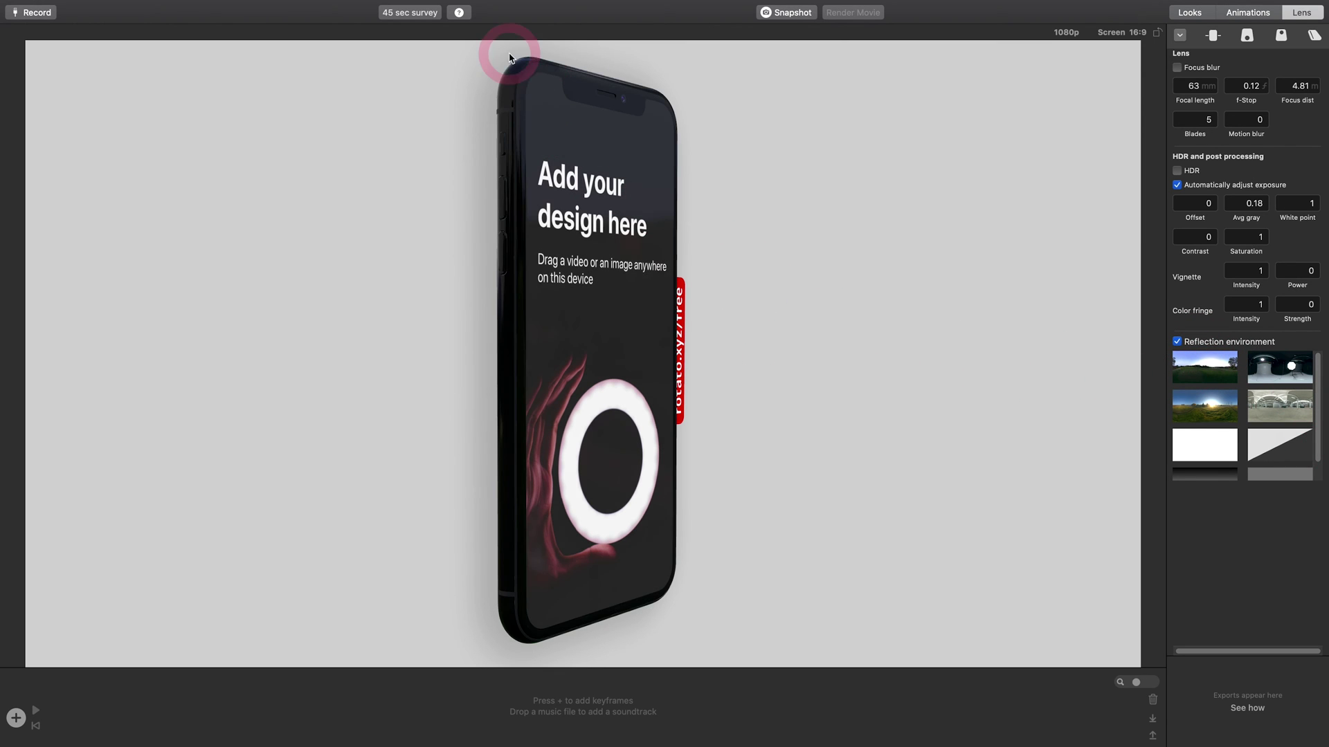
pyautogui.moveTo(650, 205); pyautogui.dragTo(613, 360)
pyautogui.click(1177, 341)
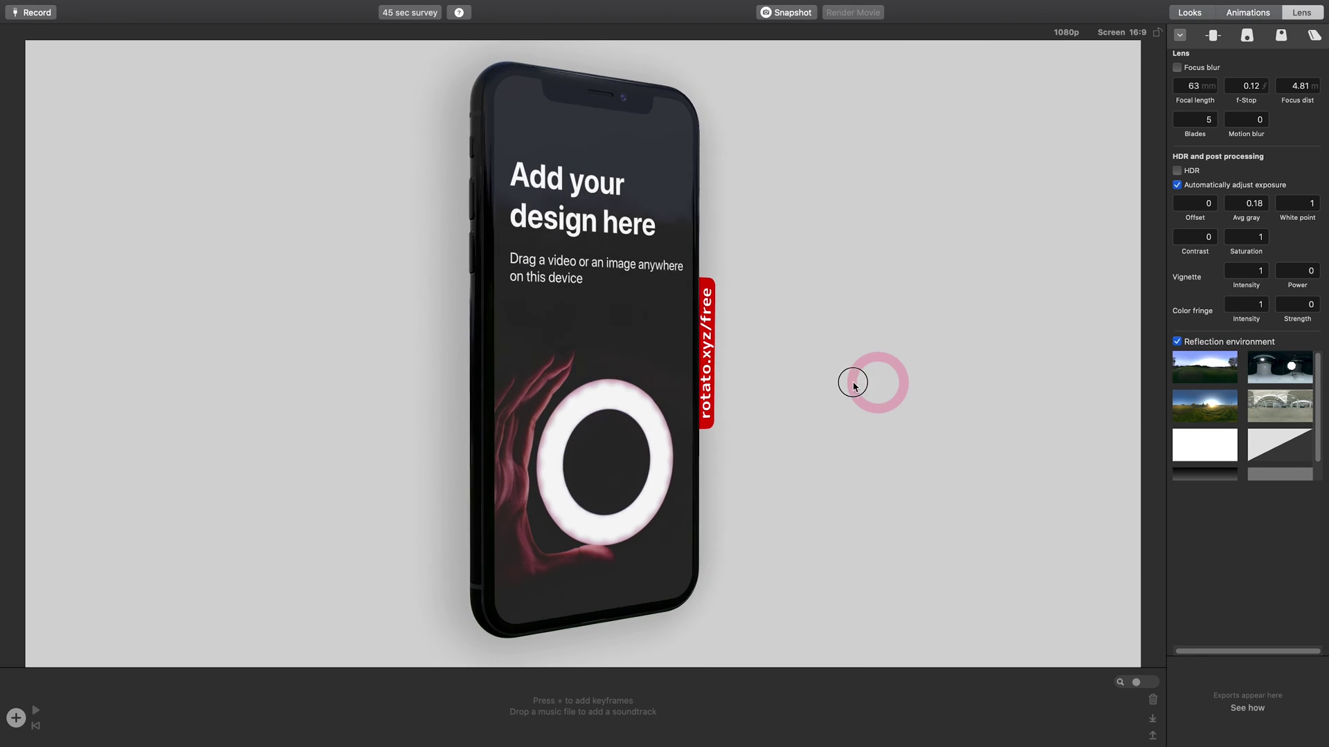
pyautogui.moveTo(750, 374); pyautogui.dragTo(871, 332)
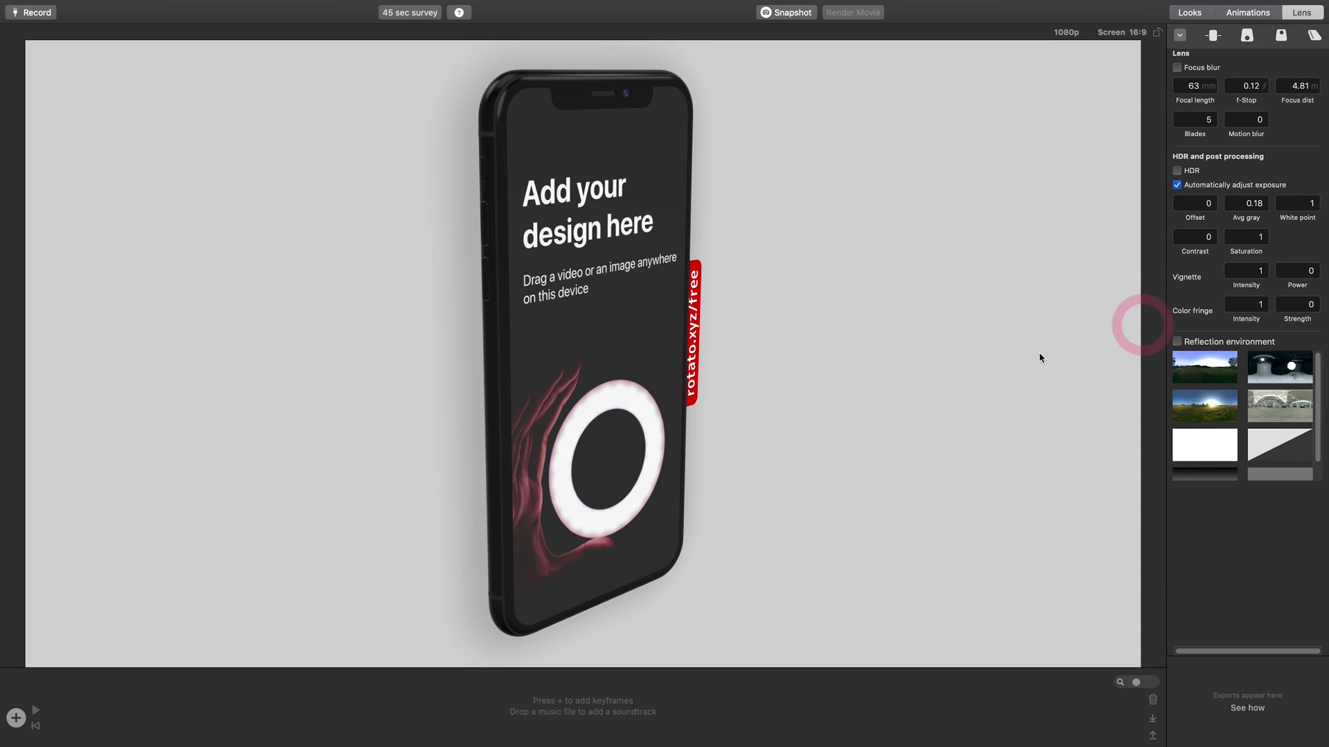
# Add a keyframe at the bottom close-up camera view, then try the front and angled views.
pyautogui.click(1247, 35)
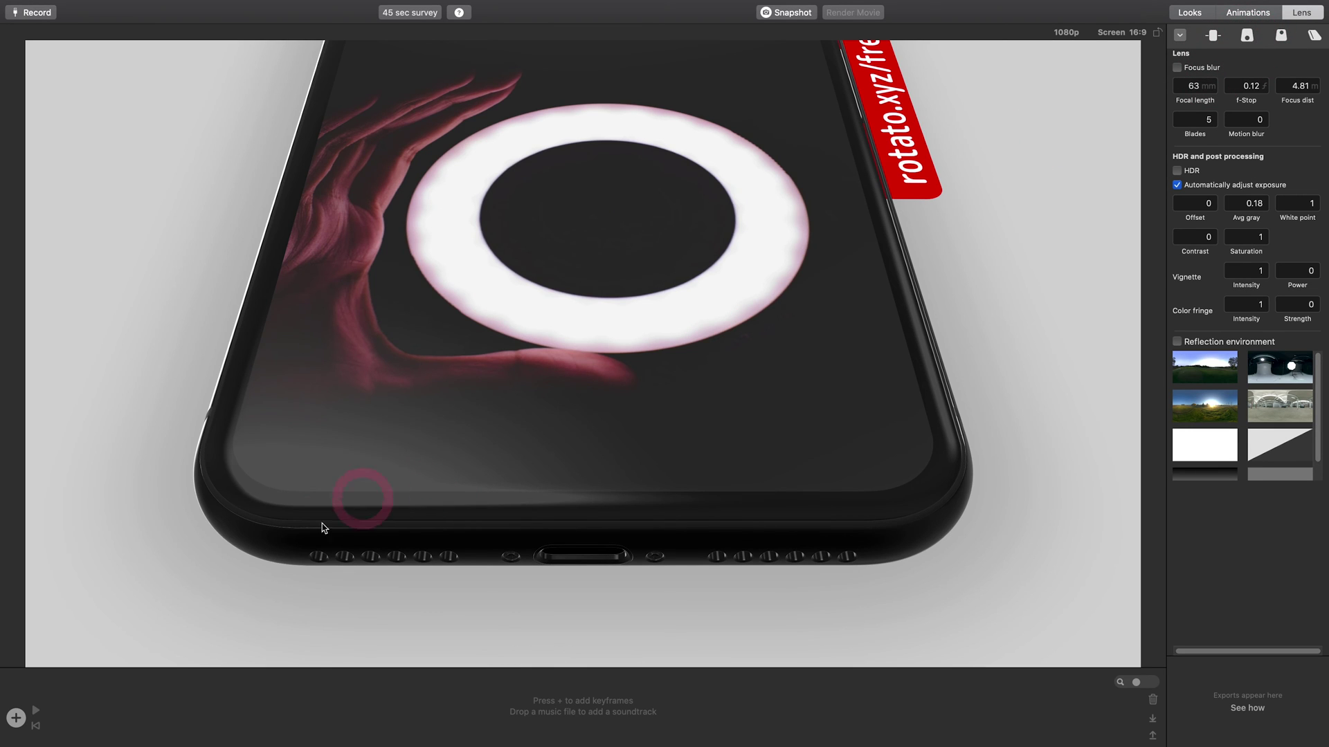
pyautogui.click(16, 718)
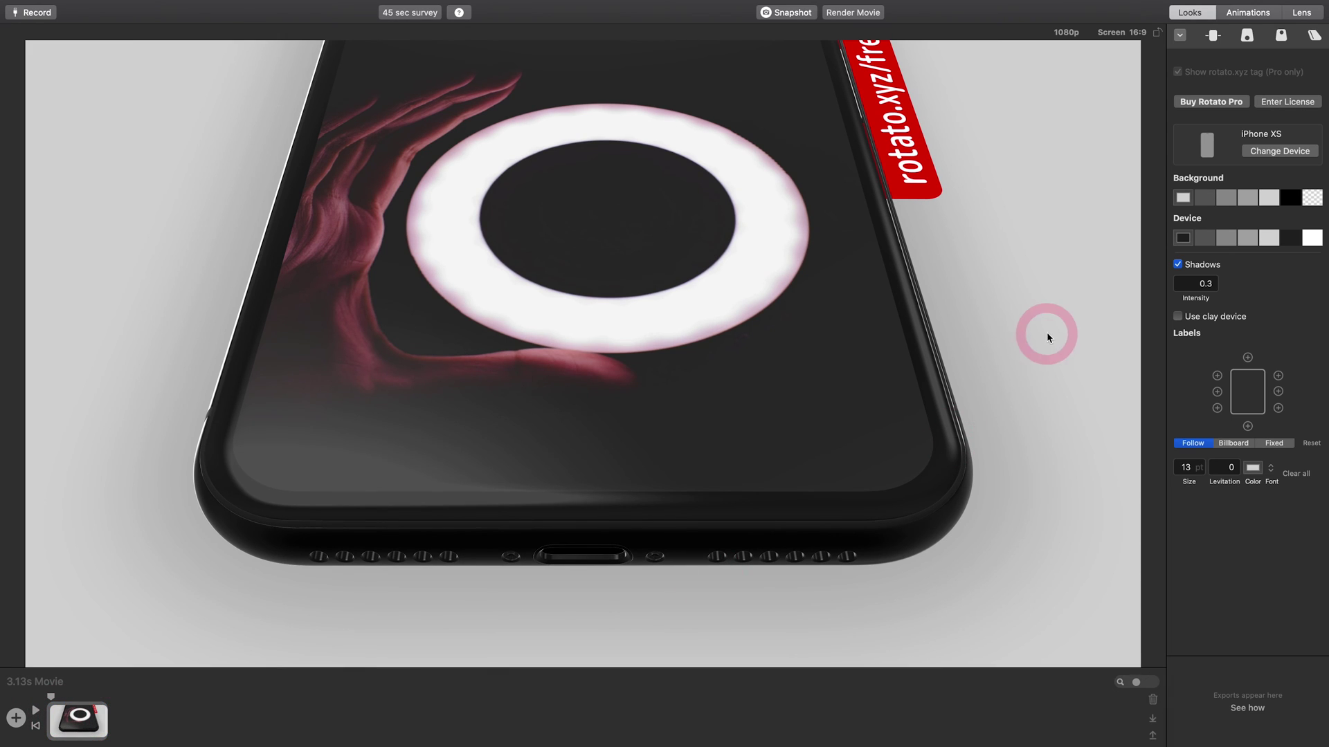
pyautogui.click(1282, 38)
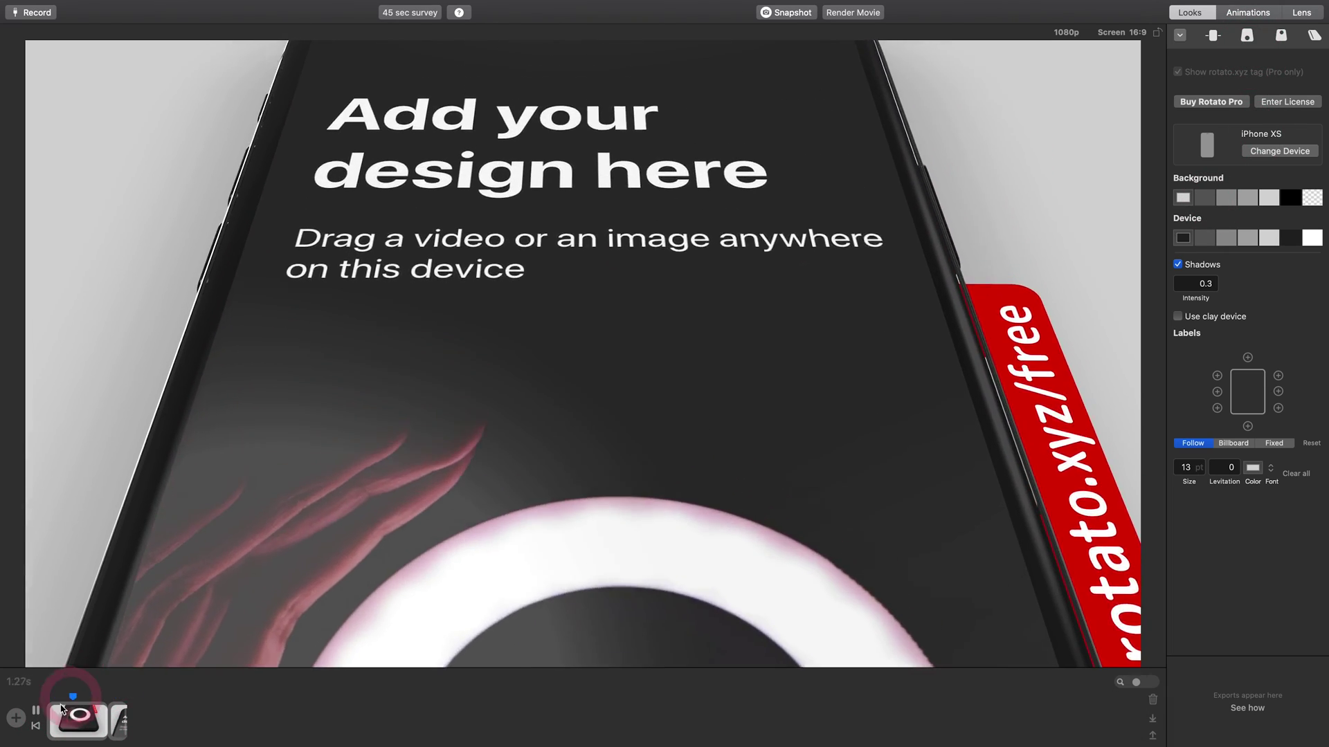
pyautogui.click(36, 719)
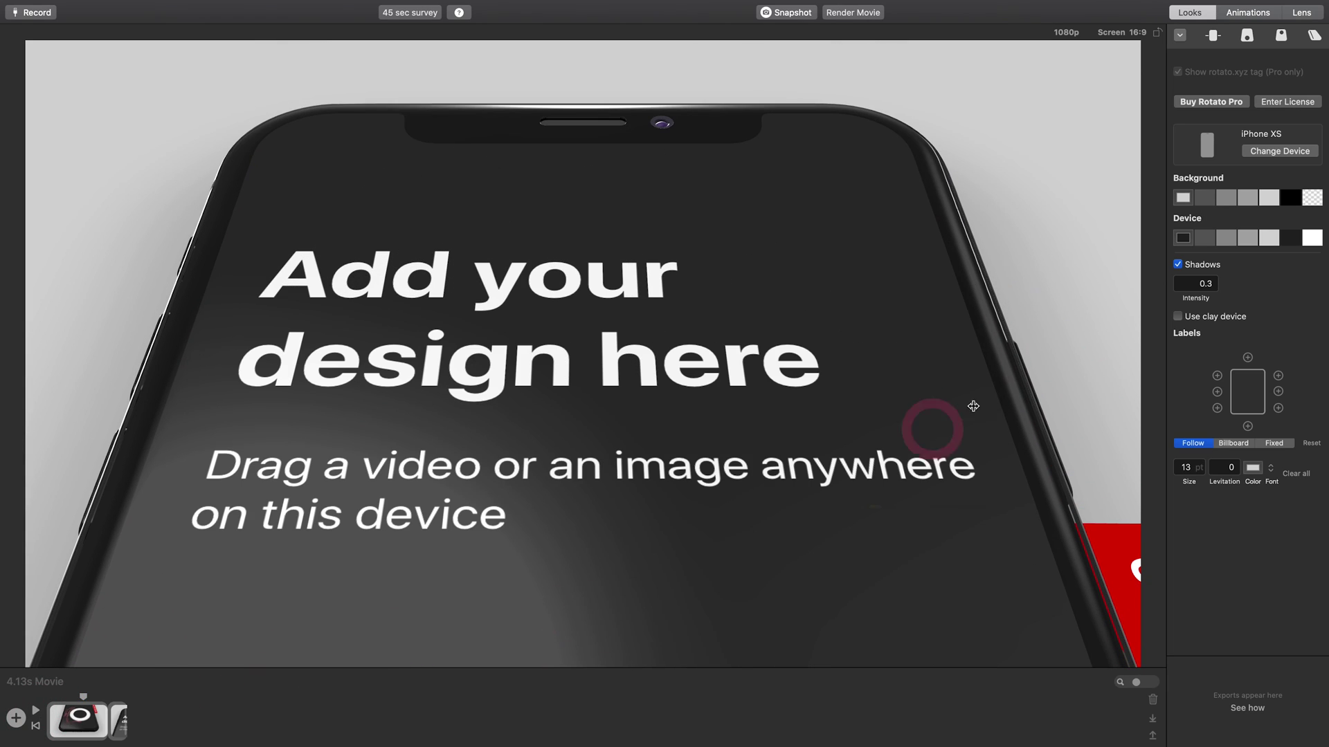
pyautogui.click(1313, 37)
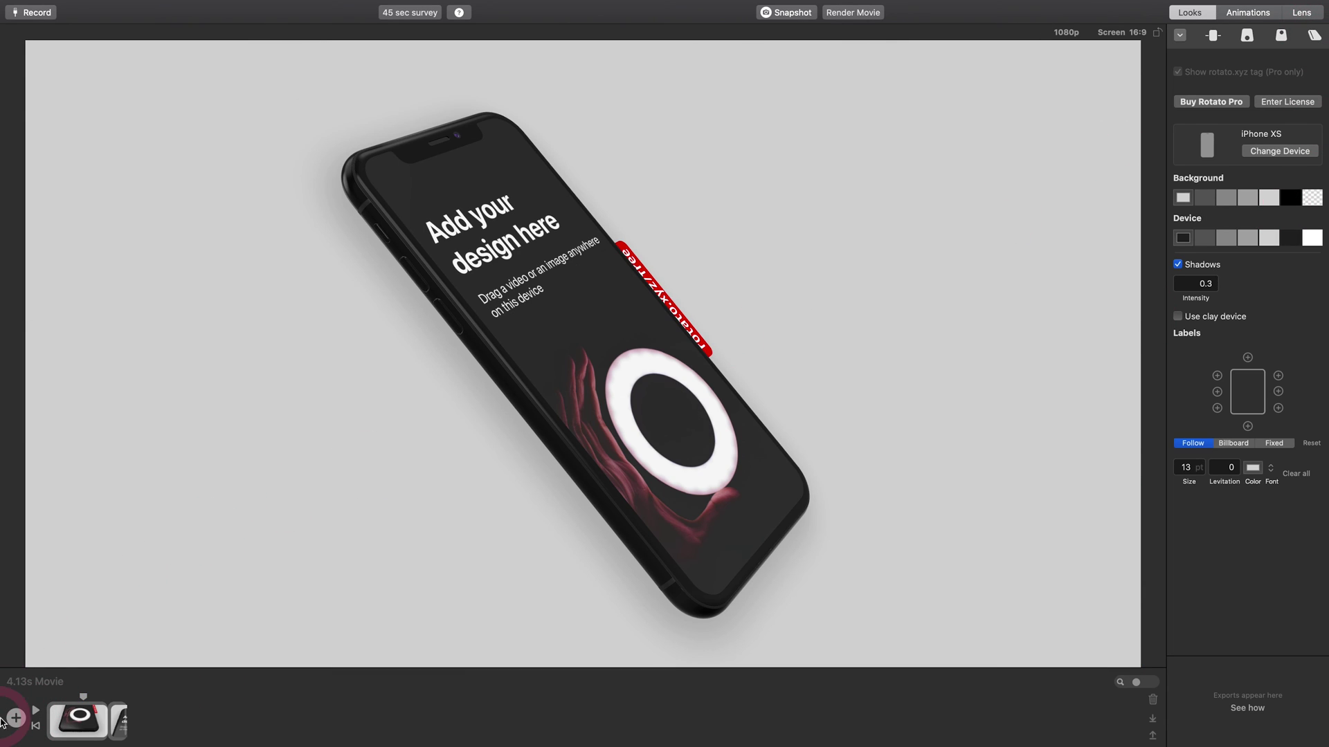
# Give the second keyframe a 2.37 s duration and preview the 6.5s movie.
pyautogui.click(125, 723)
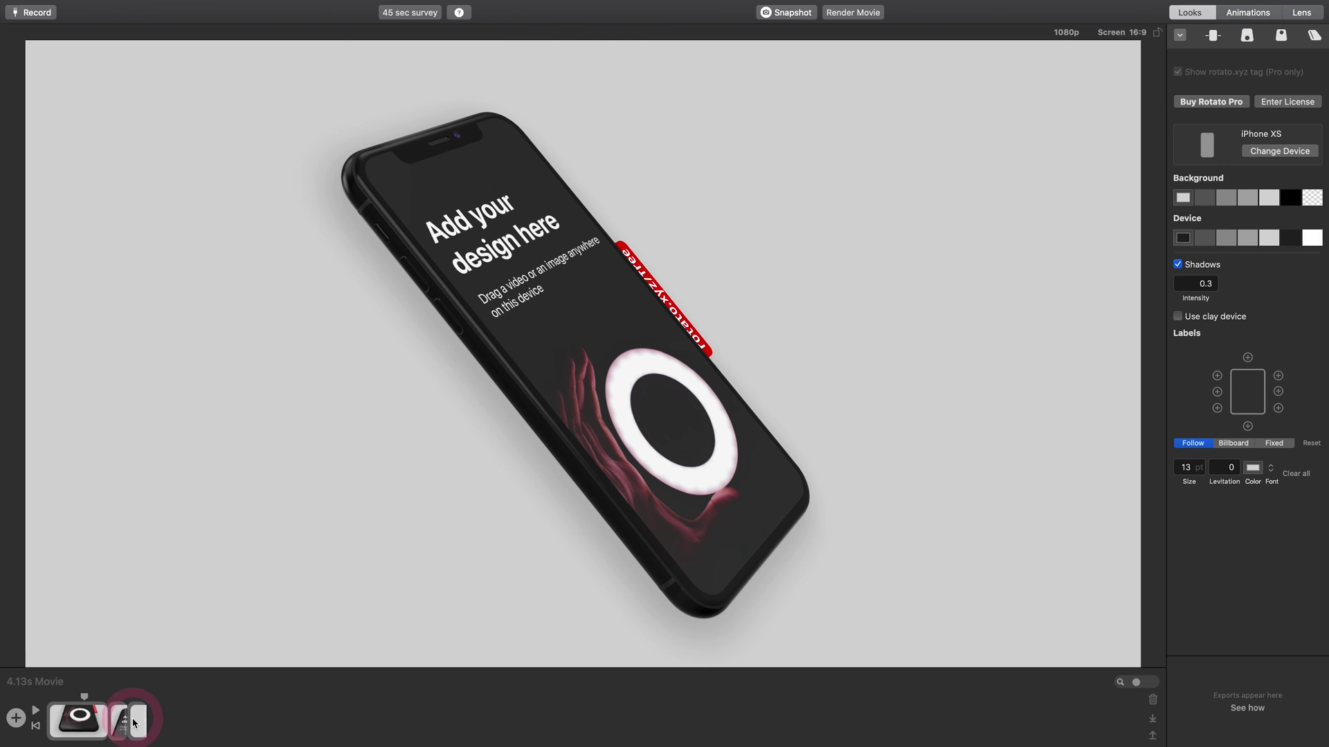
pyautogui.click(125, 723)
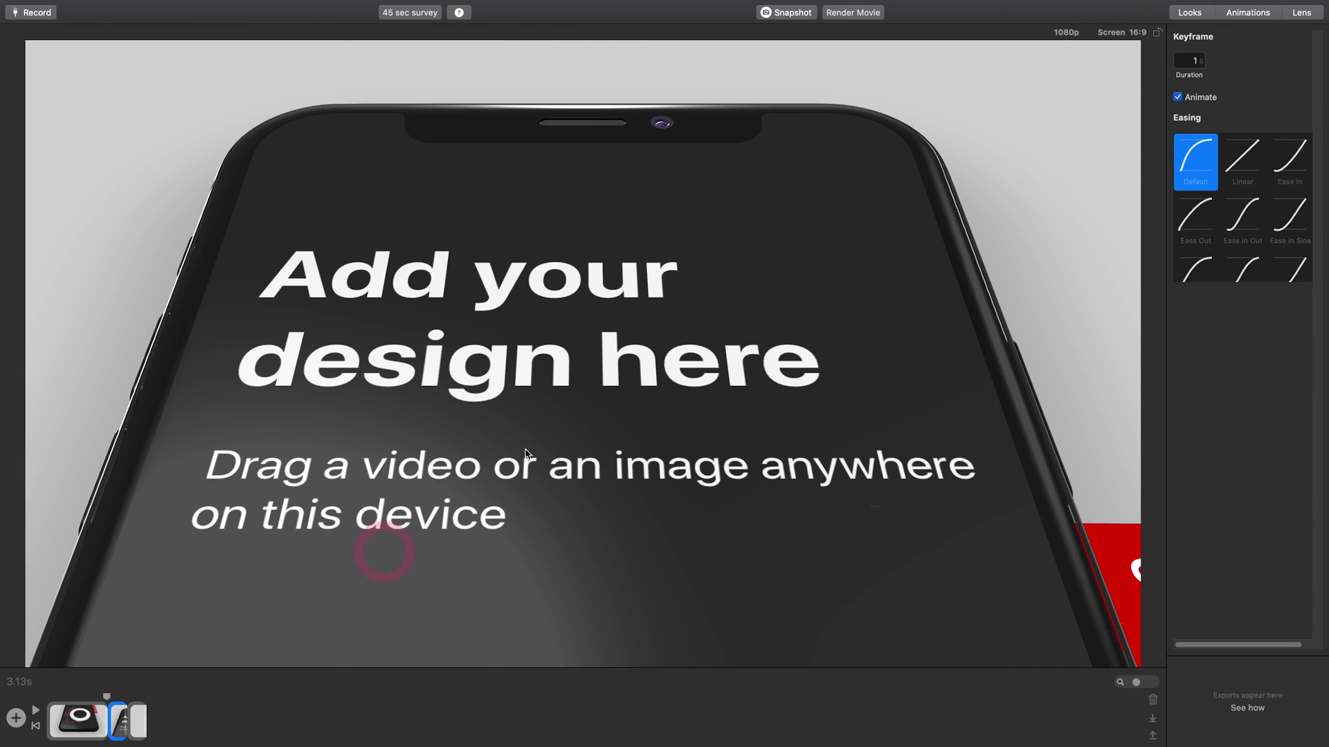
pyautogui.moveTo(1219, 67); pyautogui.dragTo(496, 578)
pyautogui.click(36, 712)
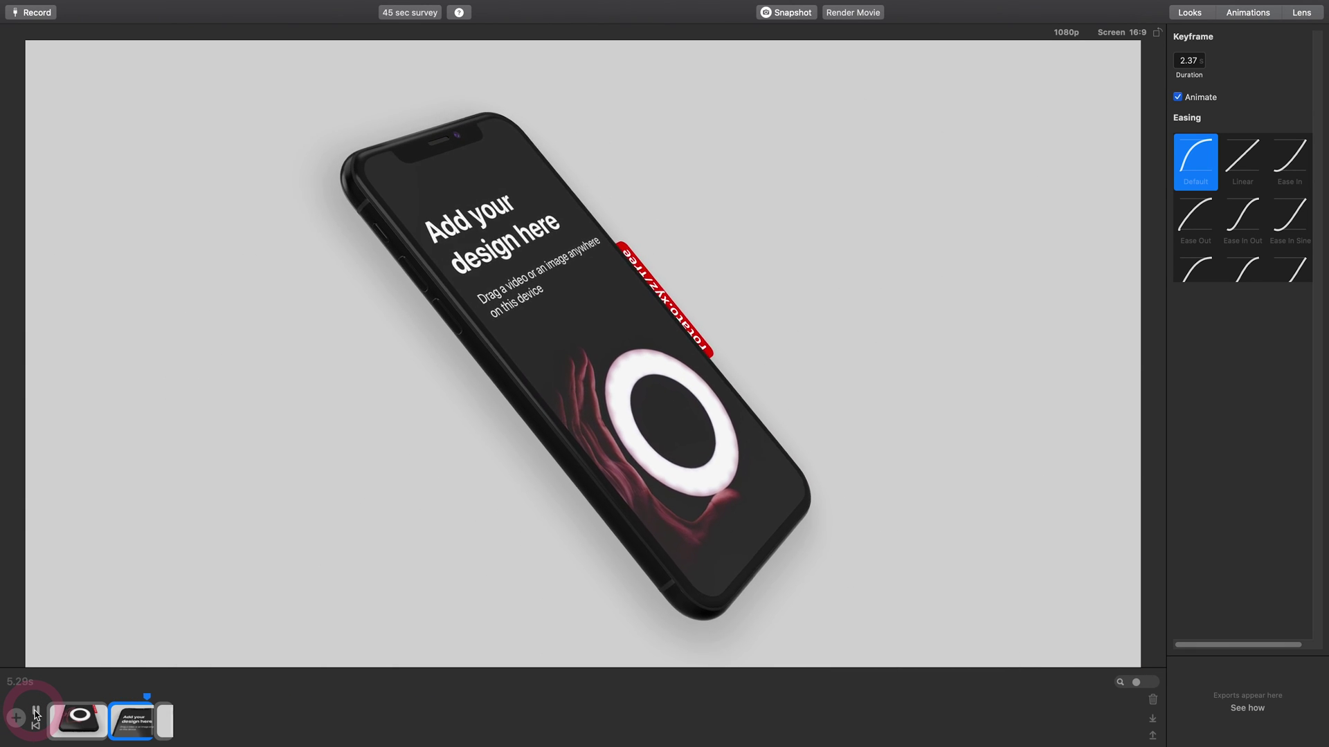
pyautogui.click(227, 694)
pyautogui.click(726, 185)
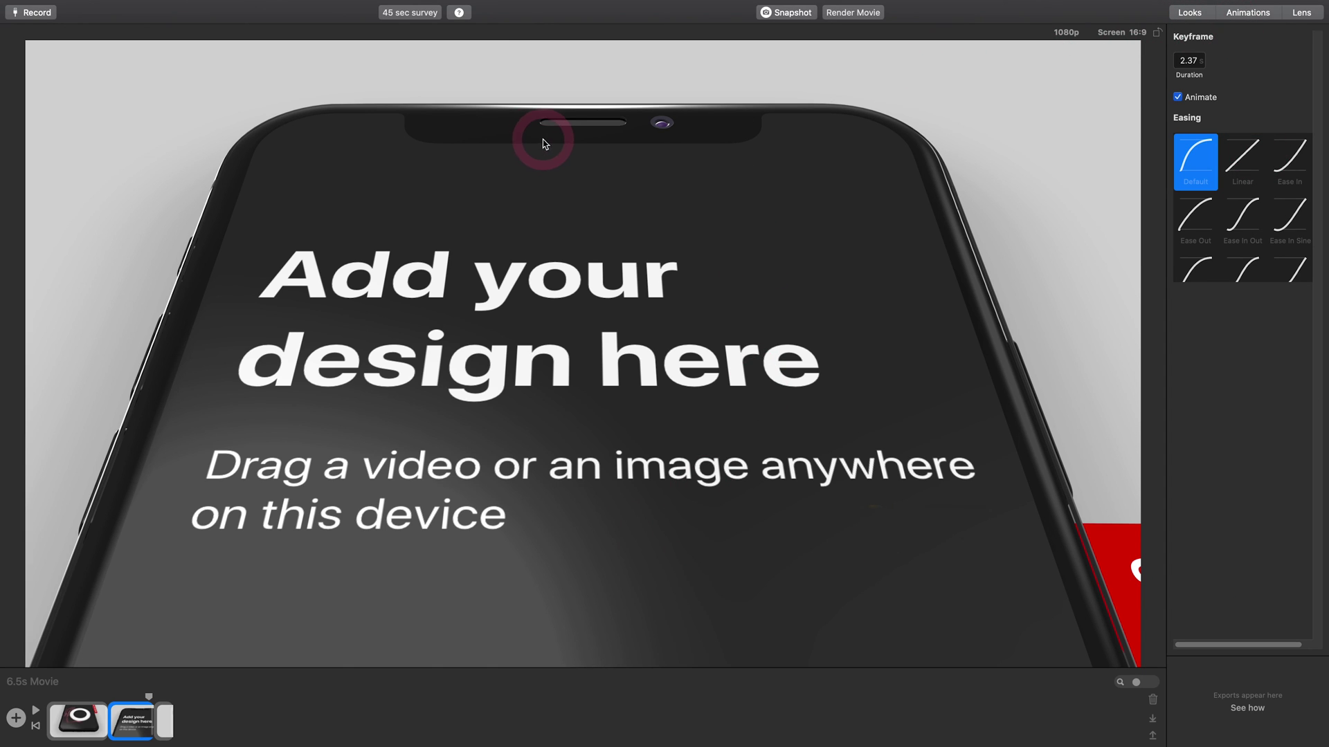
pyautogui.click(31, 12)
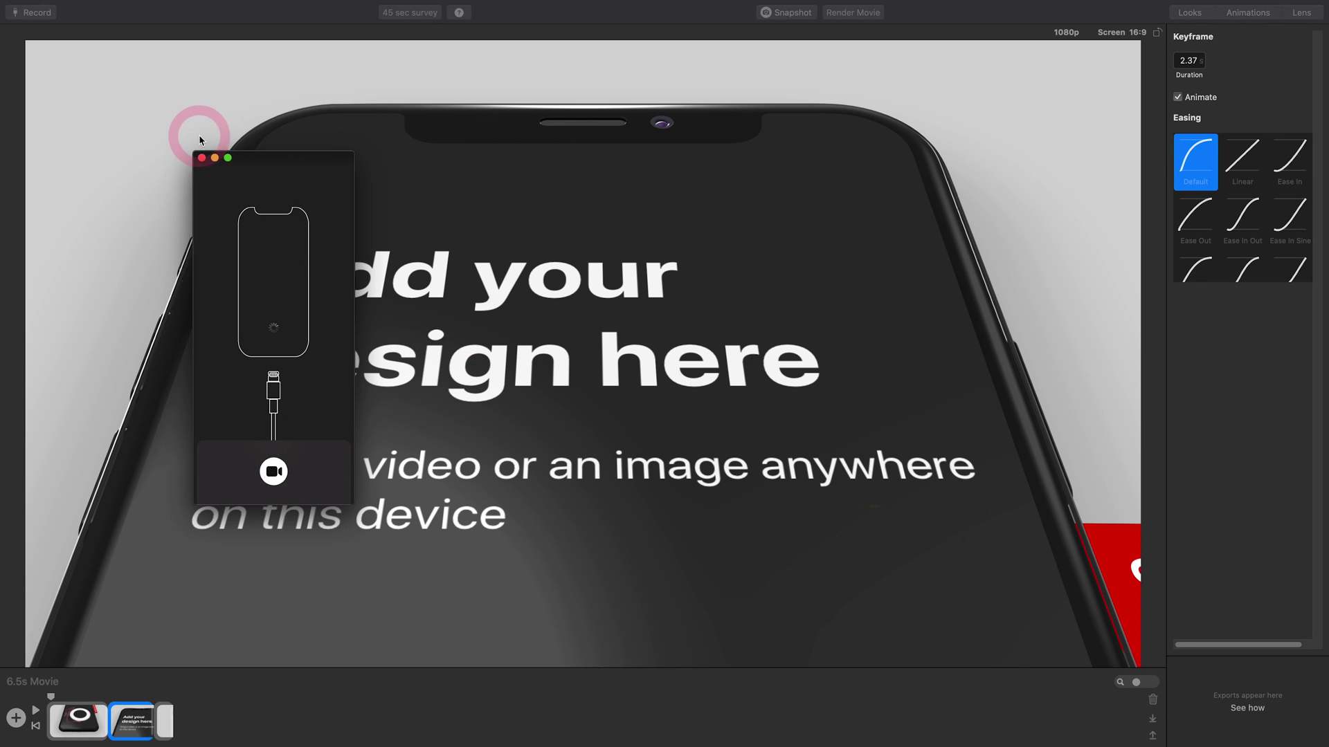
pyautogui.click(202, 158)
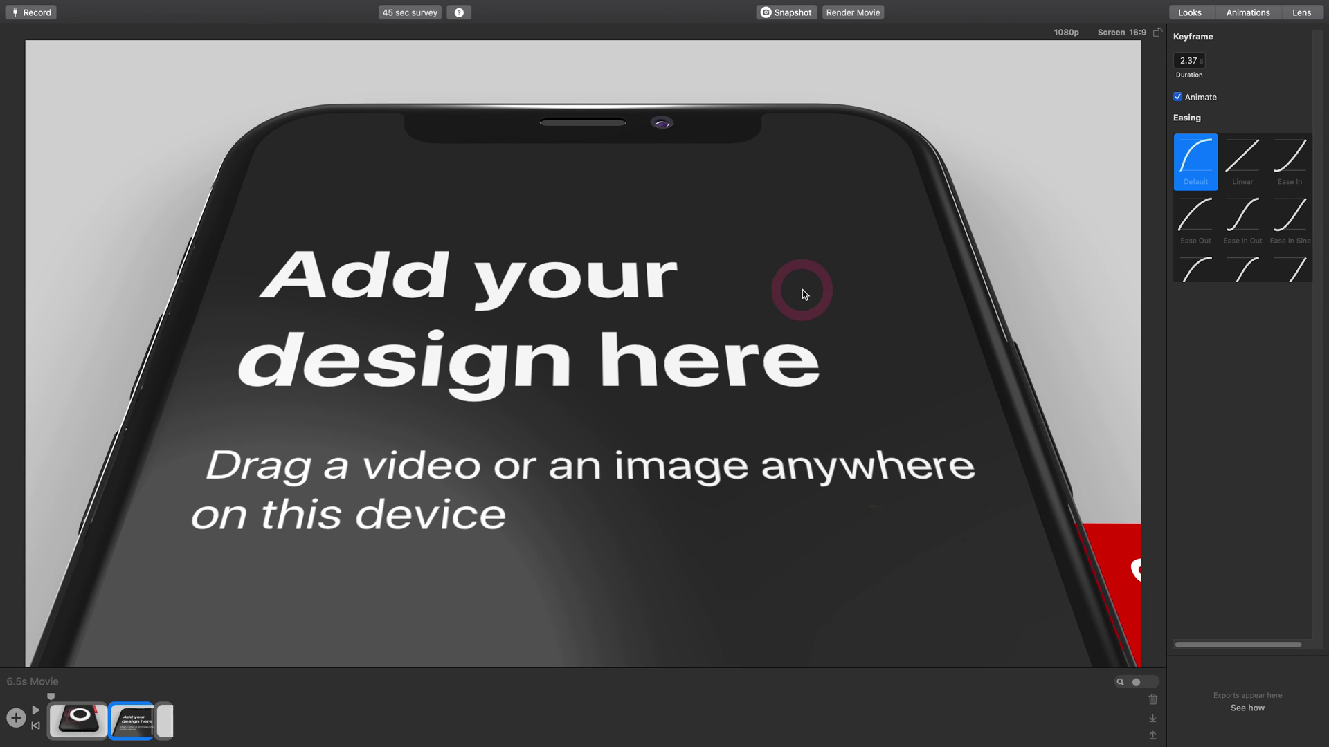